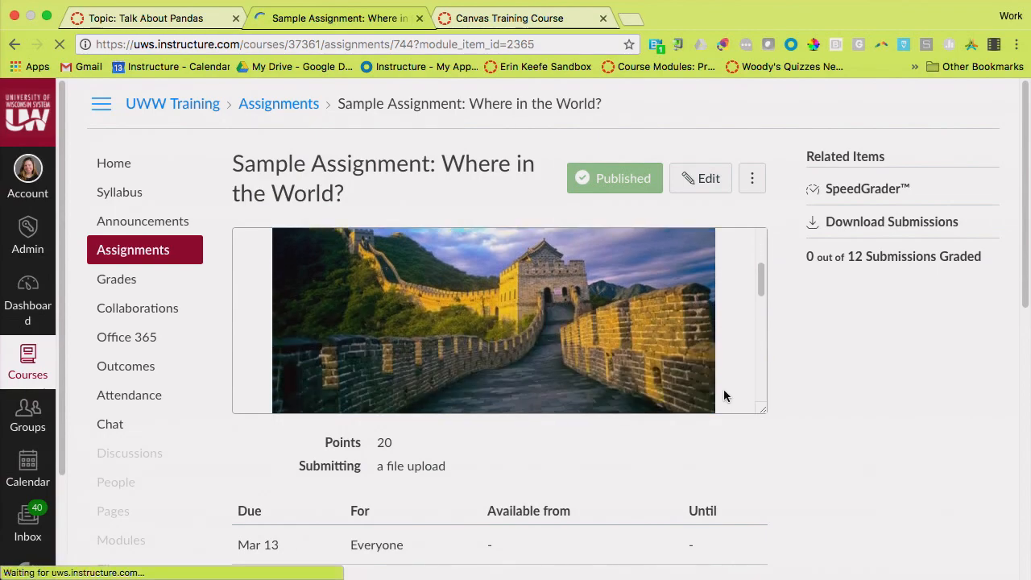
# Review the sample assignment's rubric and its description from the beginning
pyautogui.scroll(-3, 863, 464)
pyautogui.scroll(-5, 862, 464)
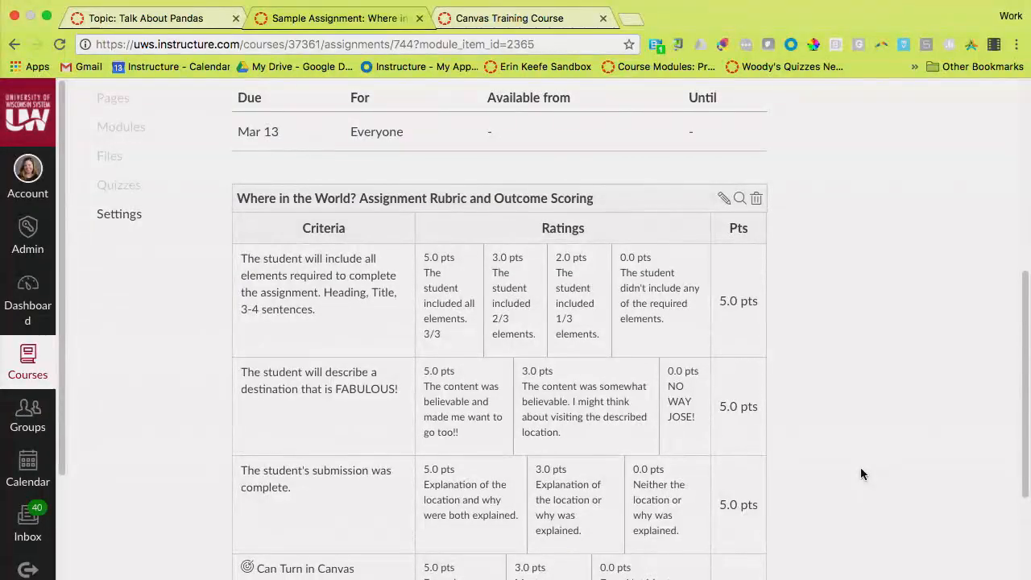
pyautogui.scroll(3, 860, 474)
pyautogui.scroll(2, 861, 474)
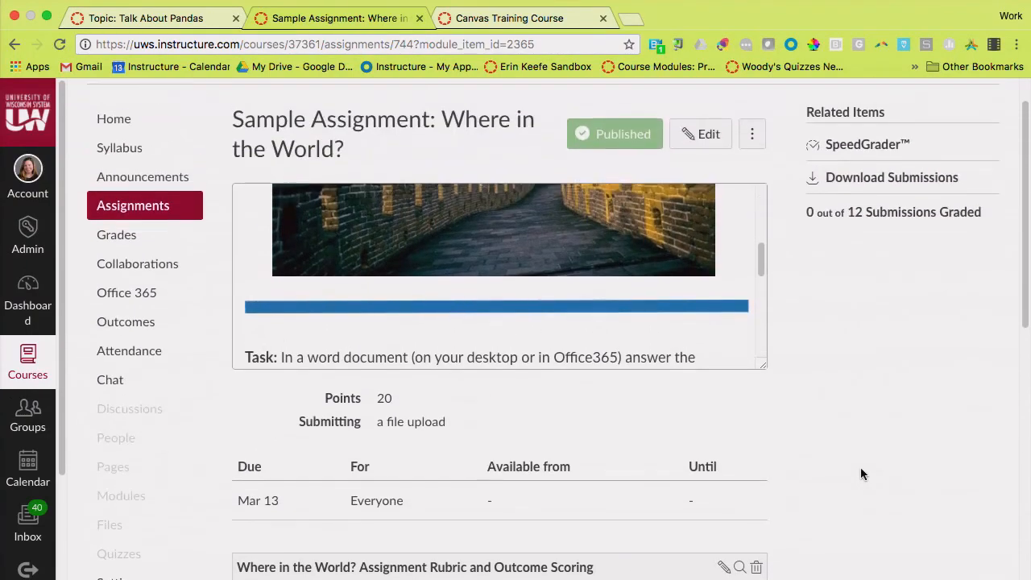
pyautogui.moveTo(762, 308); pyautogui.dragTo(765, 260)
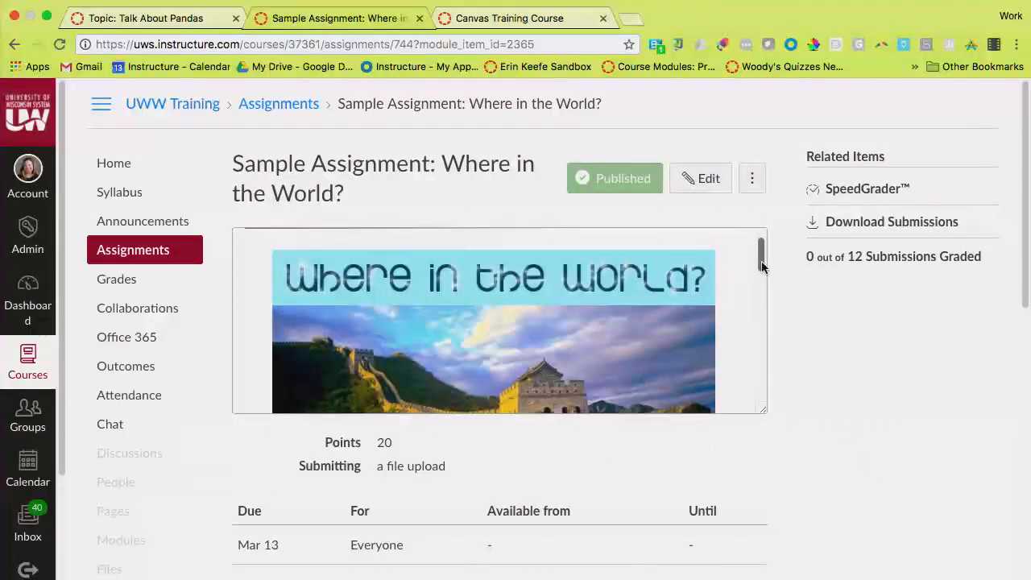
pyautogui.moveTo(763, 257); pyautogui.dragTo(763, 245)
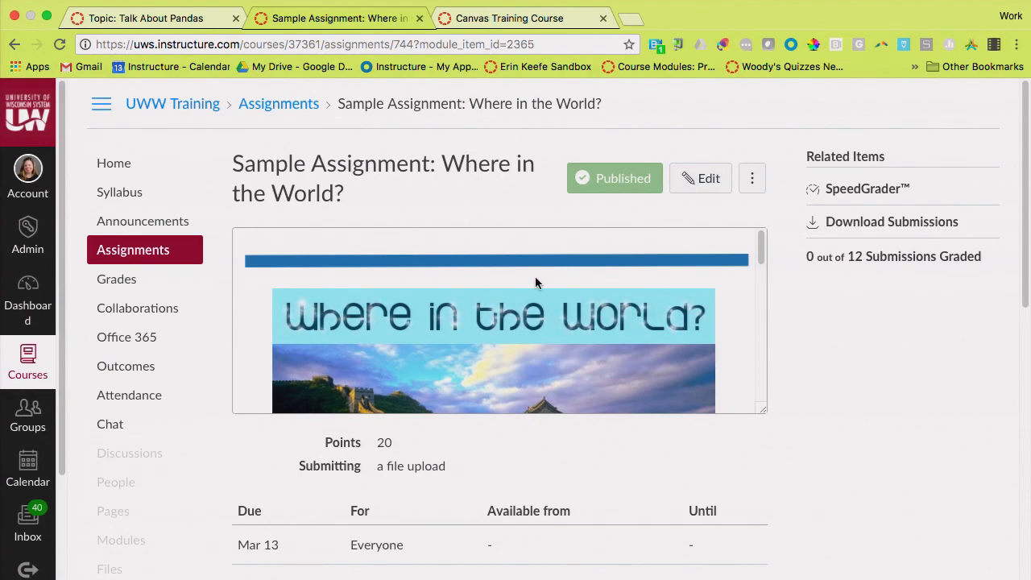
# Open the submissions for Sample Assignment: Where in the World? for grading from the course home page's To Do list
pyautogui.click(115, 167)
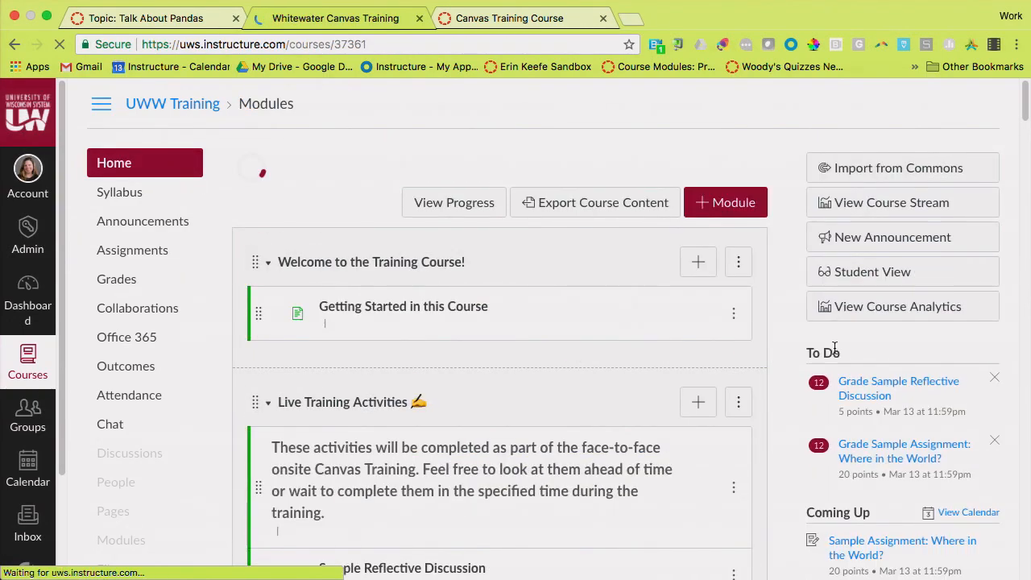
pyautogui.click(902, 441)
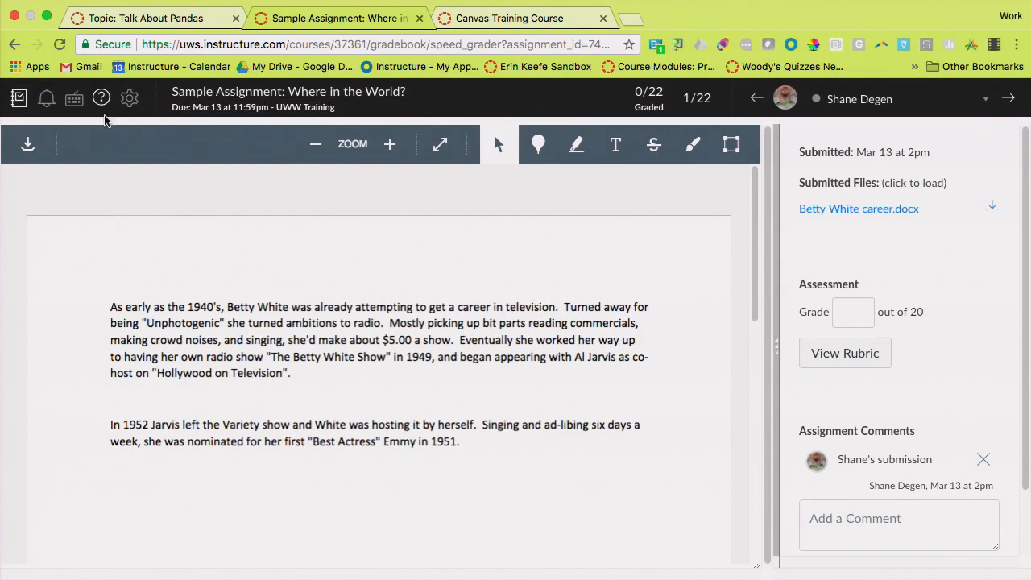
pyautogui.click(311, 107)
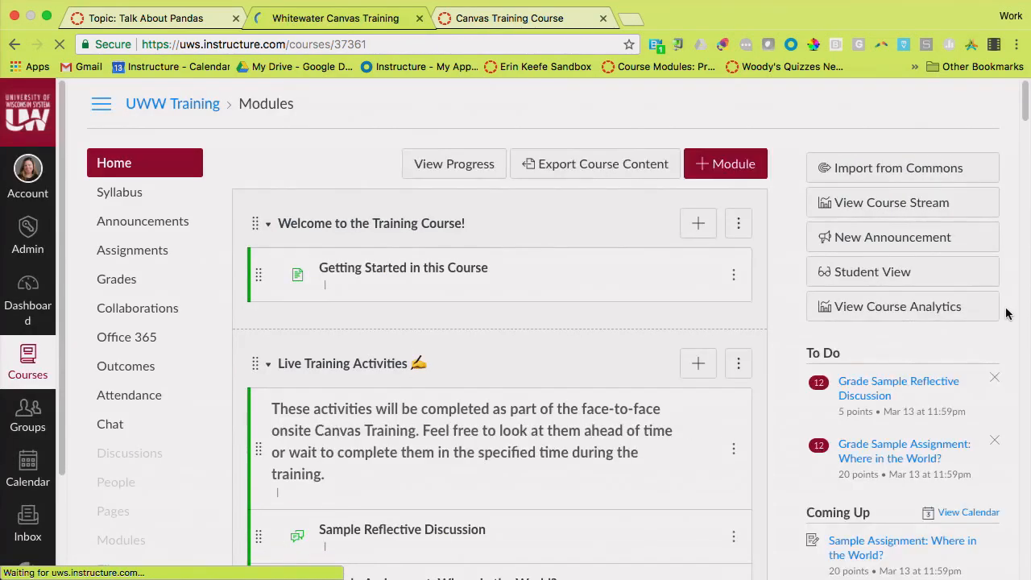
pyautogui.scroll(5, 894, 449)
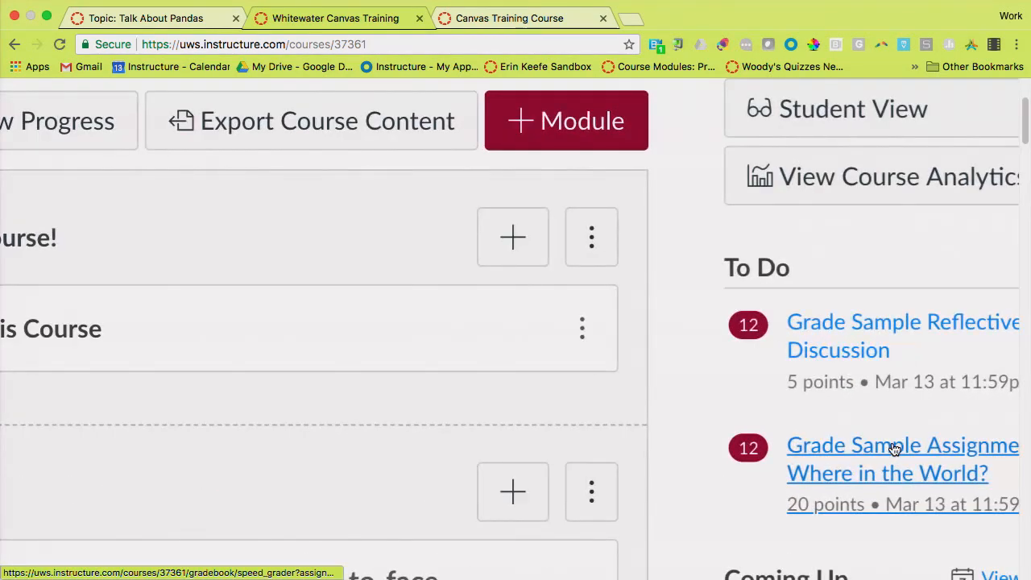
pyautogui.hscroll(2, 894, 449)
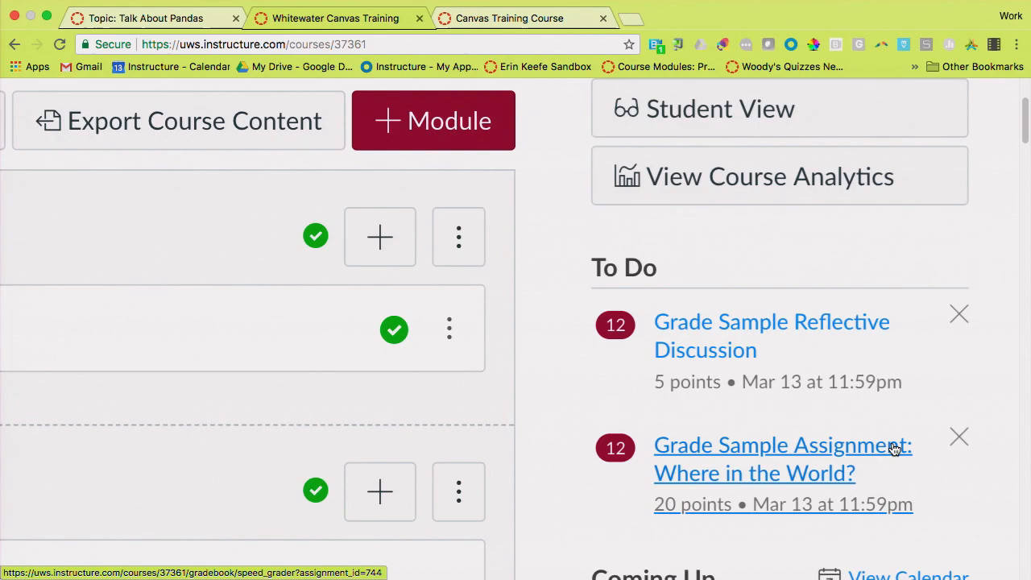
pyautogui.scroll(-3, 893, 447)
pyautogui.scroll(-1, 871, 403)
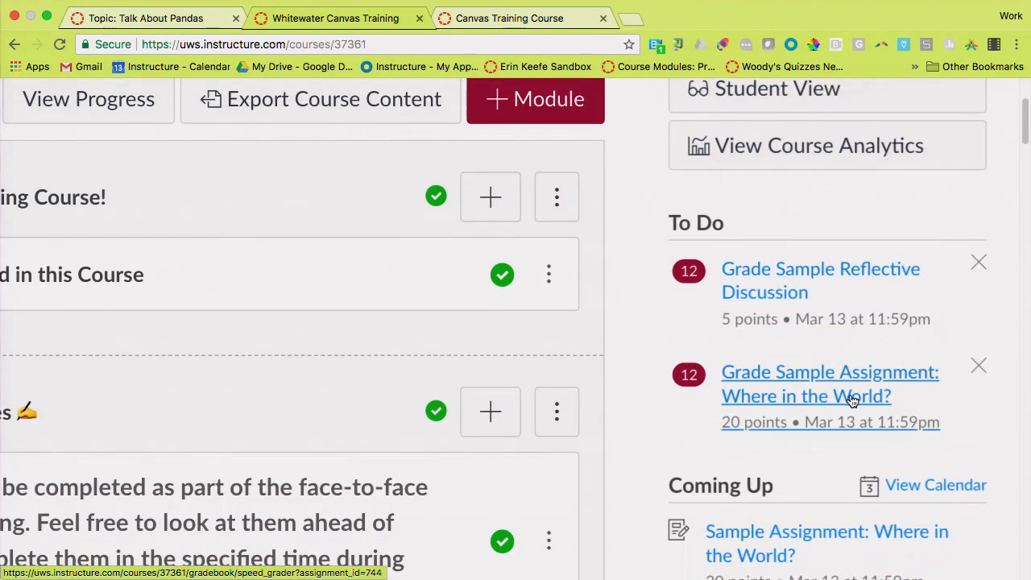
pyautogui.click(852, 401)
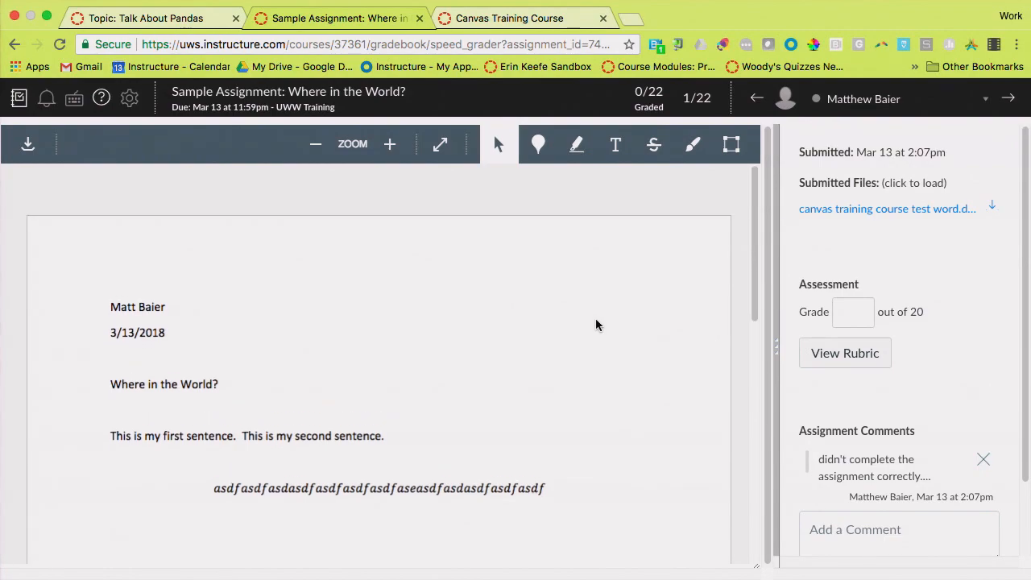
# Place a magenta point annotation above the "Where in the World?" title with the comment "Great title!"
pyautogui.scroll(-2, 595, 325)
pyautogui.scroll(2, 595, 324)
pyautogui.scroll(-1, 439, 233)
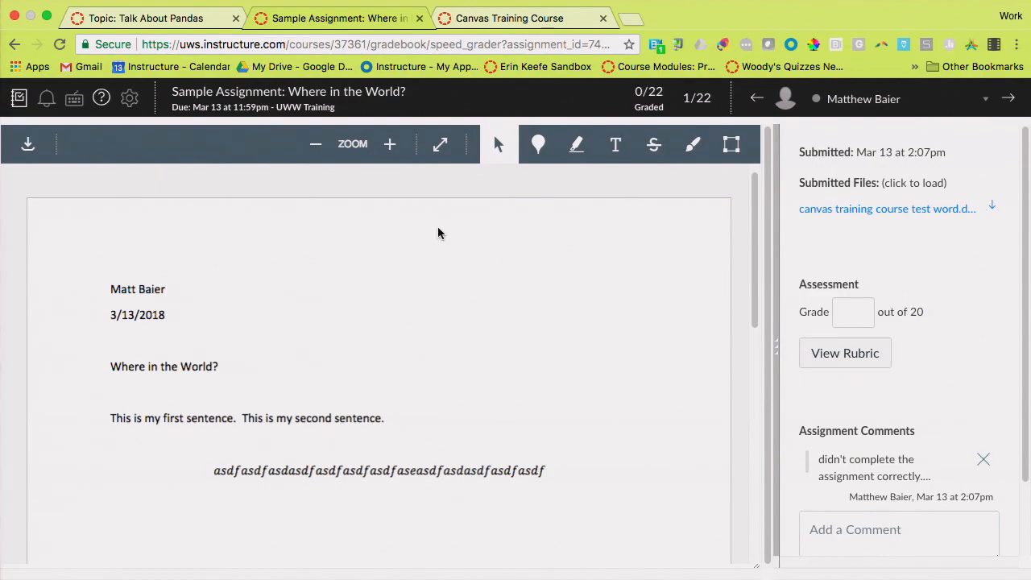
pyautogui.scroll(-1, 435, 320)
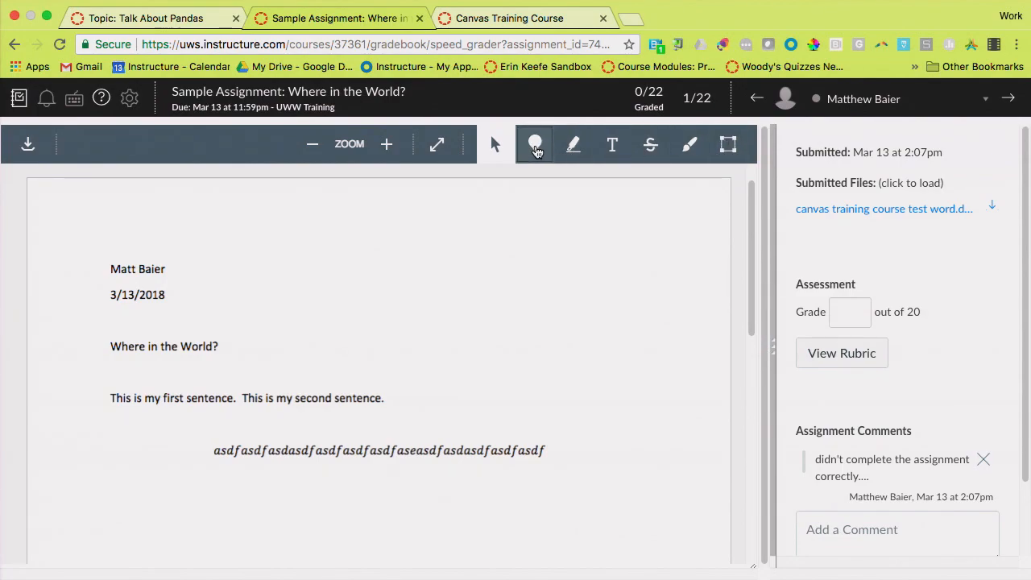
pyautogui.click(535, 148)
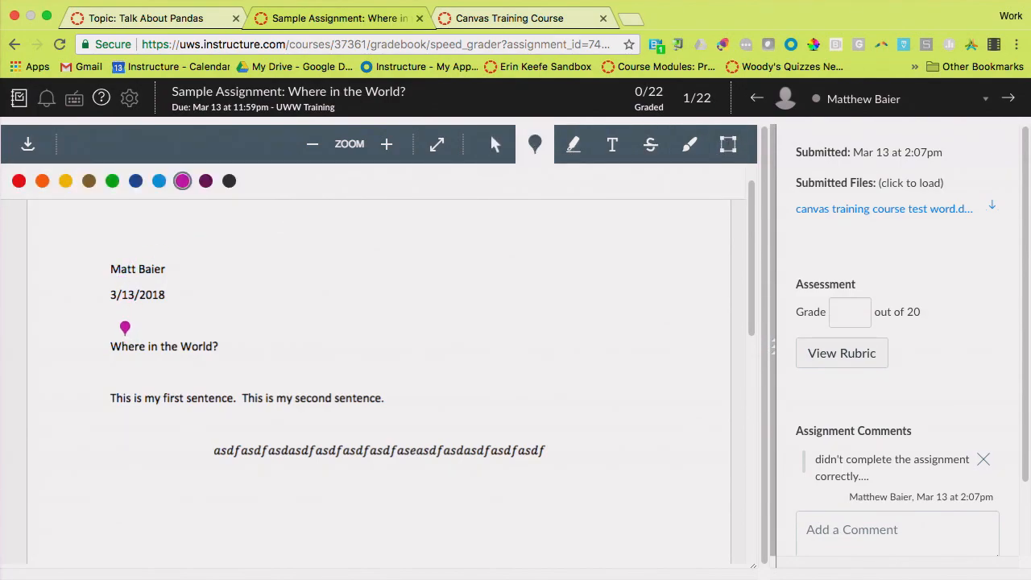
pyautogui.click(125, 330)
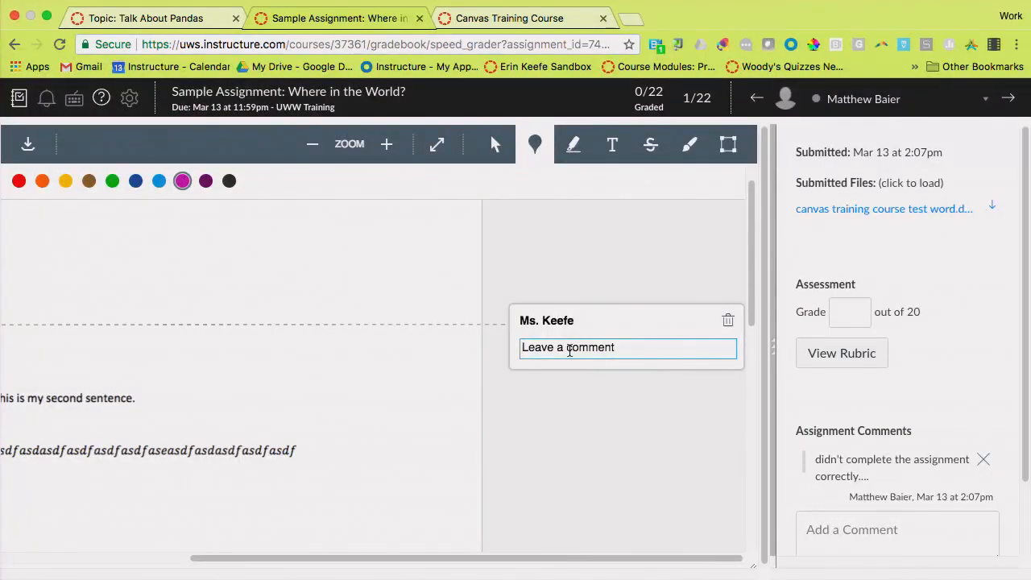
pyautogui.write('Great title!')
pyautogui.press('Return')
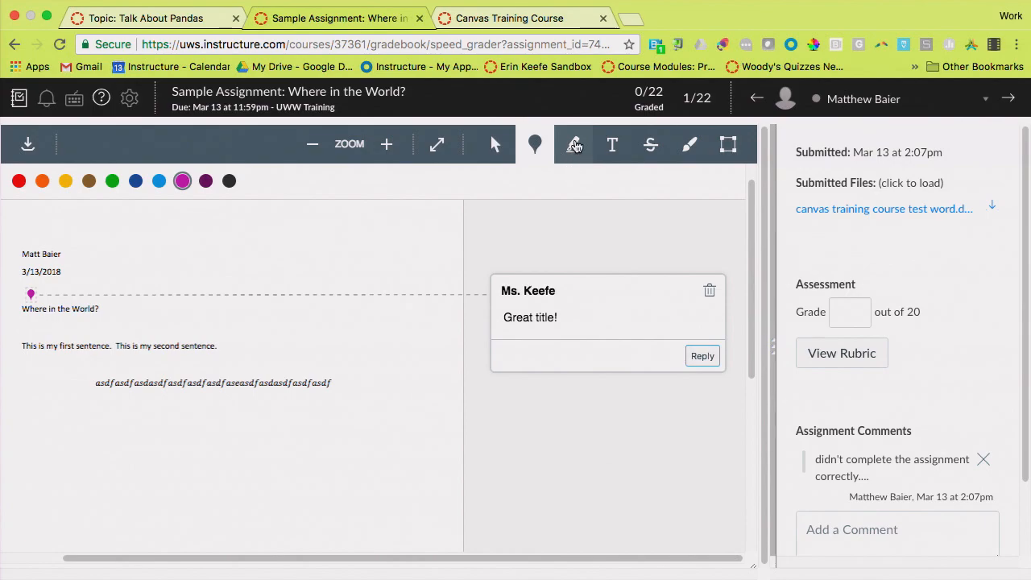
# Highlight the first and second sentences in yellow and attach the comment "Magical. Really magical."
pyautogui.click(573, 145)
pyautogui.click(65, 180)
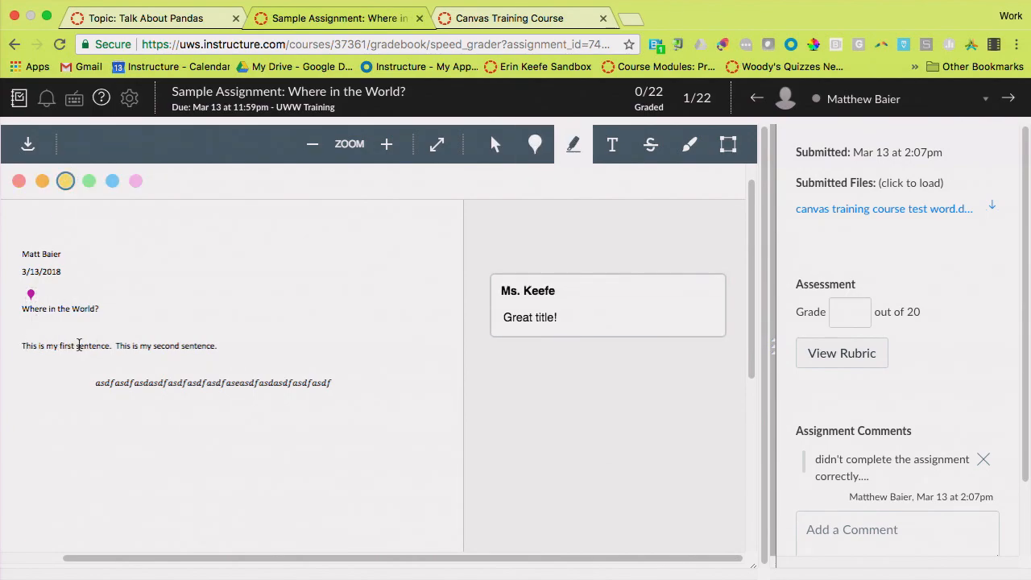
pyautogui.moveTo(79, 345); pyautogui.dragTo(186, 372)
pyautogui.click(464, 355)
pyautogui.write('Magic')
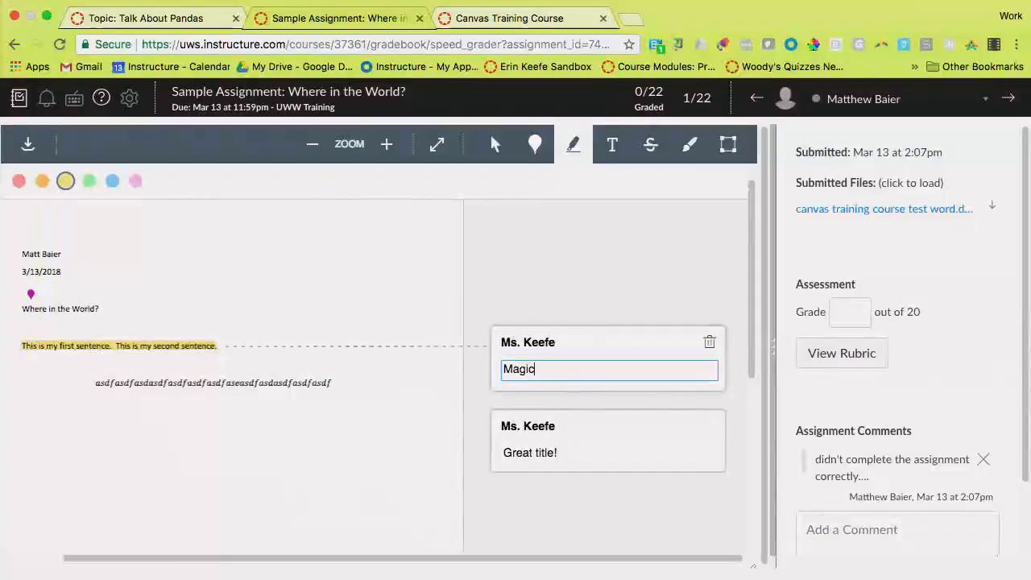
pyautogui.write('al. Really ma')
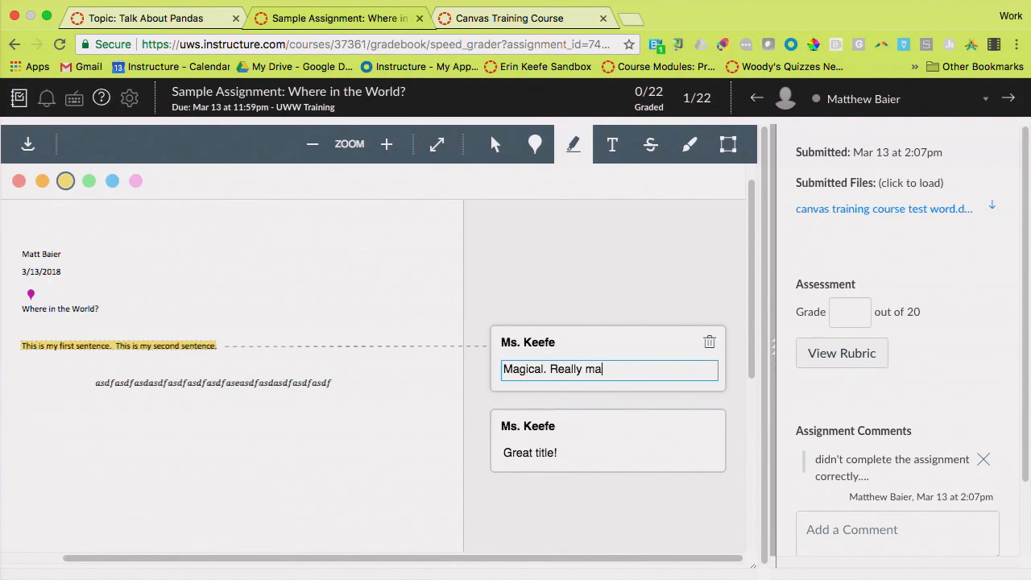
pyautogui.write('gical.')
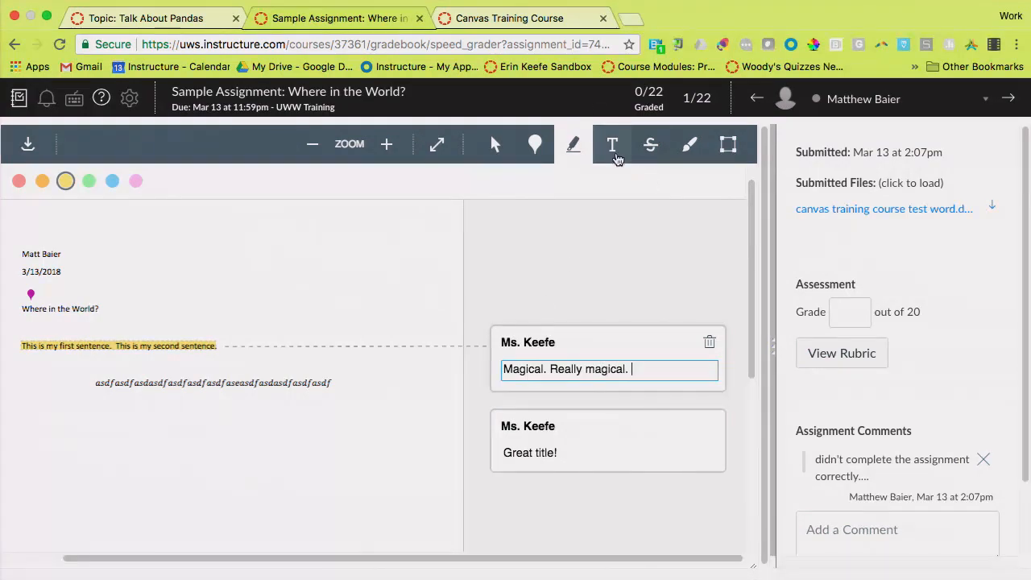
# Strike out the line of random letters below the highlighted sentences in green and discard its empty comment
pyautogui.click(614, 153)
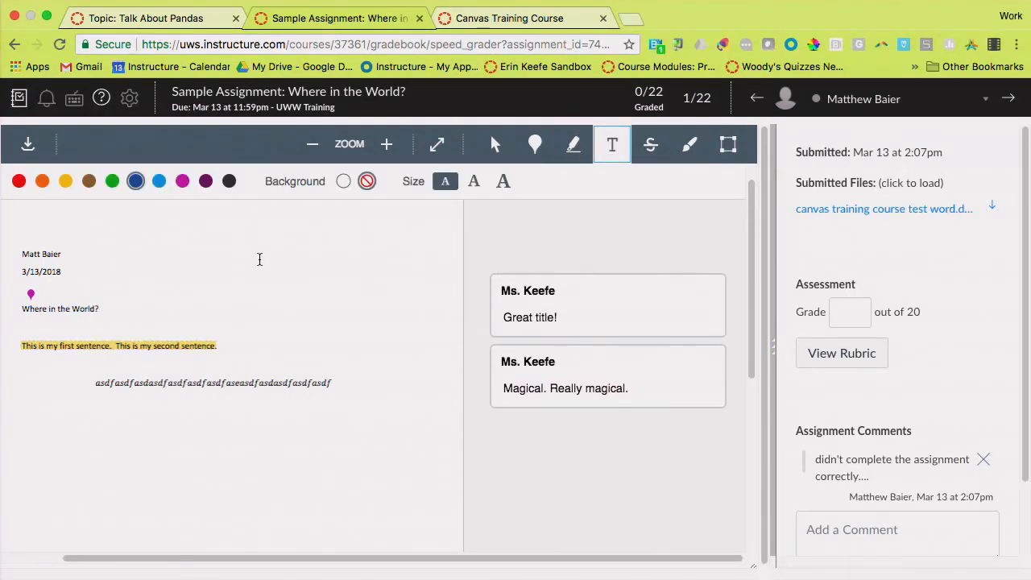
pyautogui.click(312, 275)
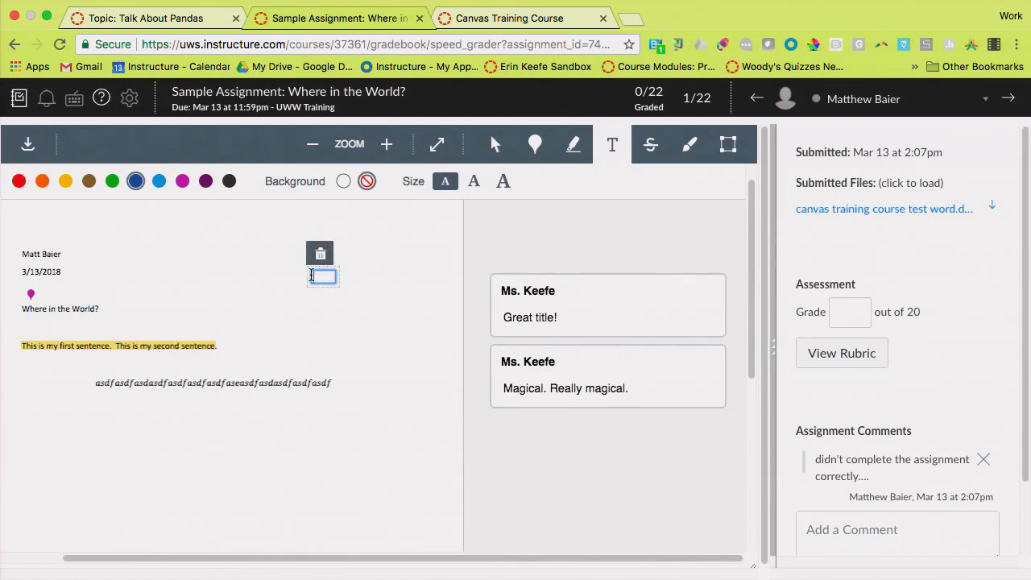
pyautogui.click(659, 143)
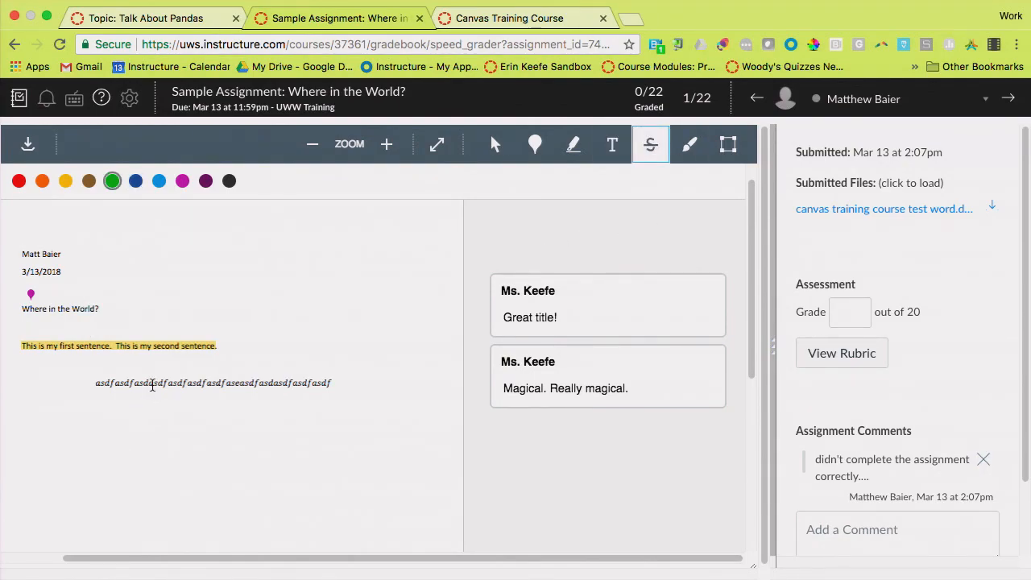
pyautogui.doubleClick(152, 385)
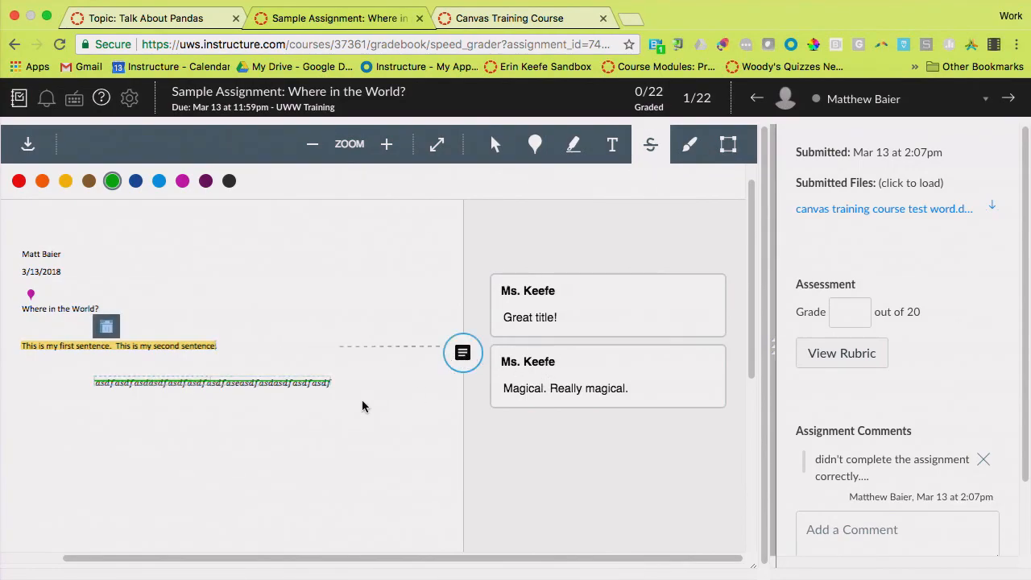
pyautogui.click(464, 355)
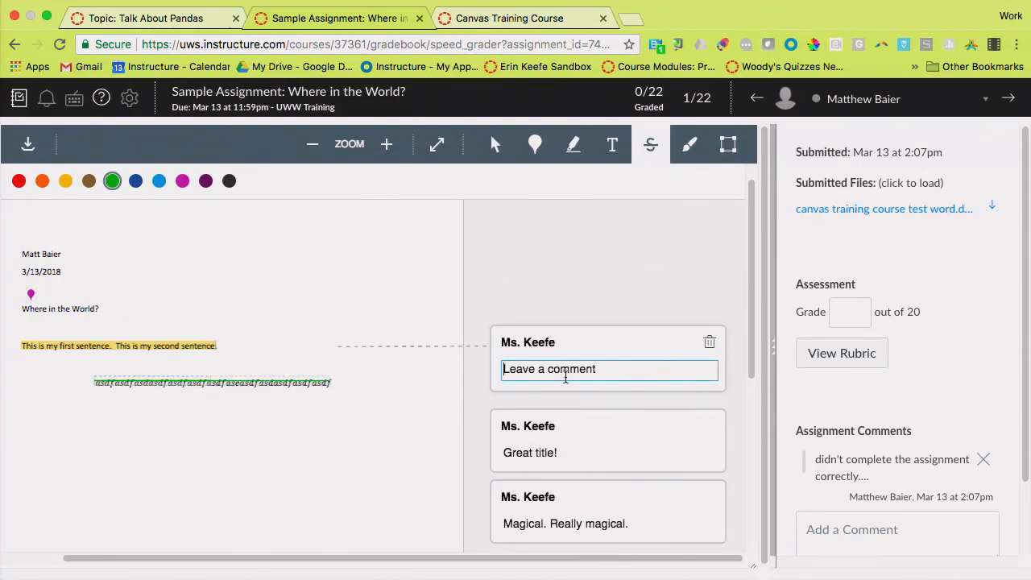
pyautogui.click(710, 343)
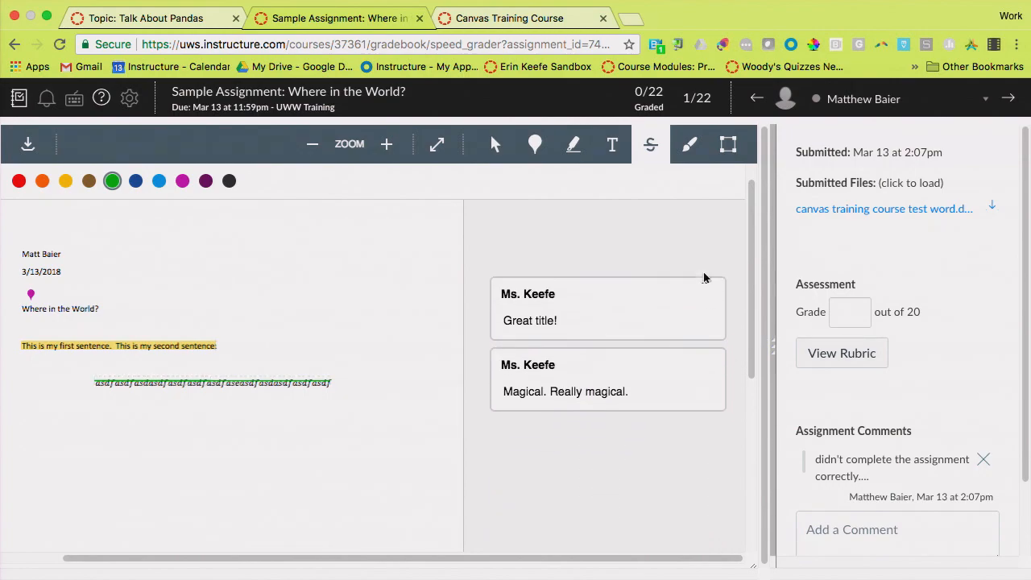
# Draw a green freehand squiggle over the end of the struck-out line and delete that annotation
pyautogui.click(690, 151)
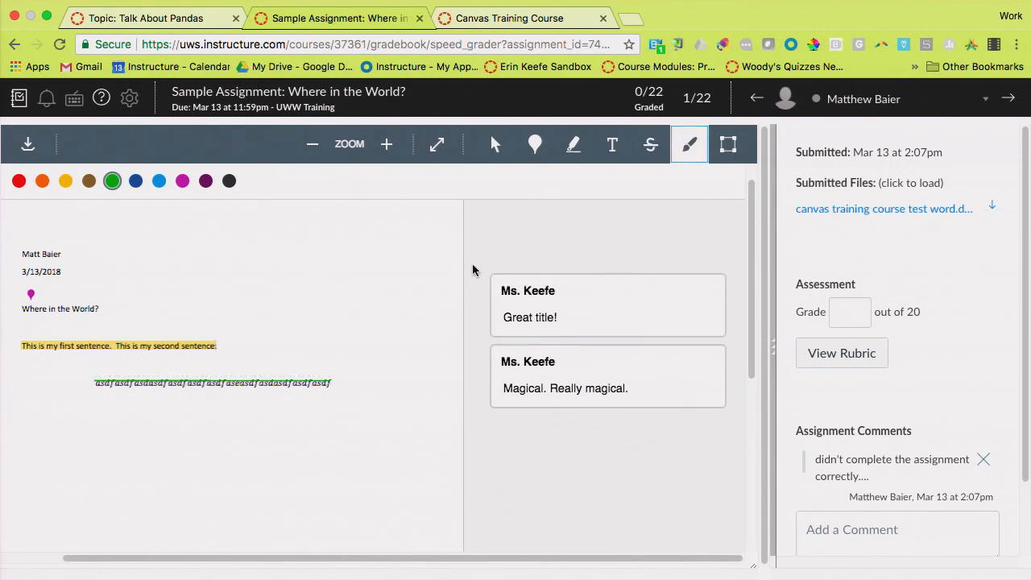
pyautogui.moveTo(275, 447)
pyautogui.mouseDown()
pyautogui.moveTo(312, 479)
pyautogui.moveTo(371, 318)
pyautogui.mouseUp()
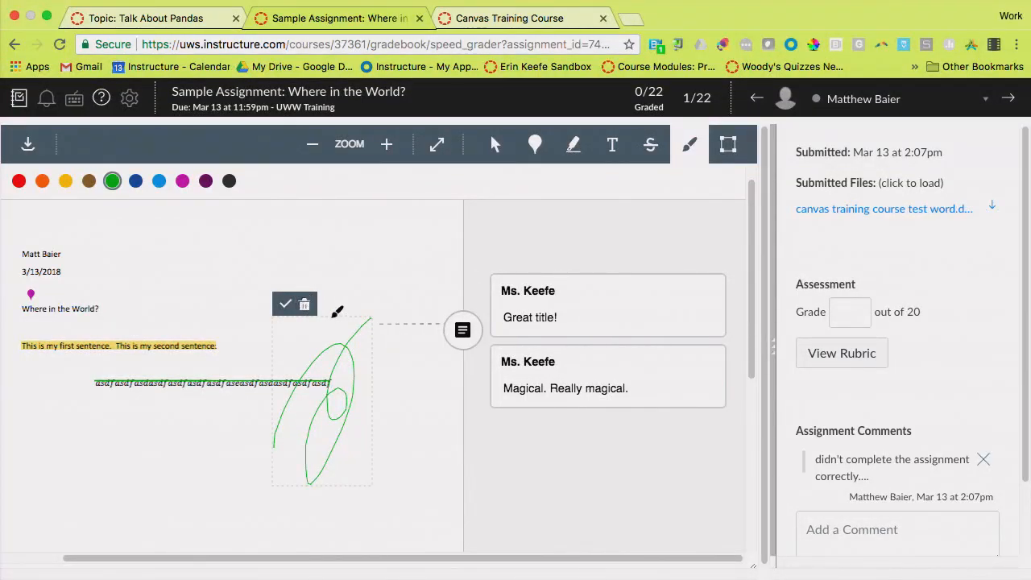
pyautogui.click(304, 305)
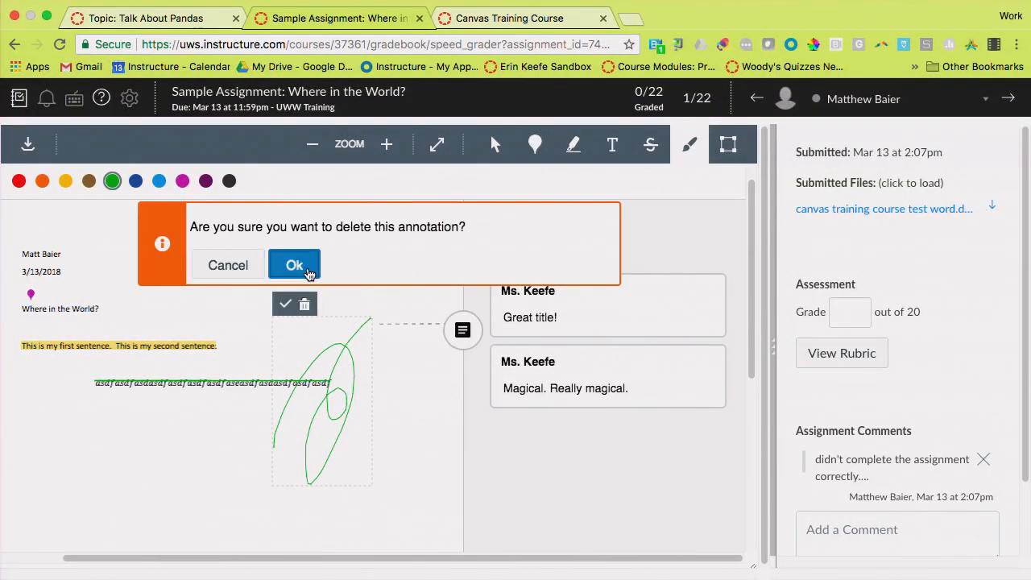
pyautogui.click(313, 273)
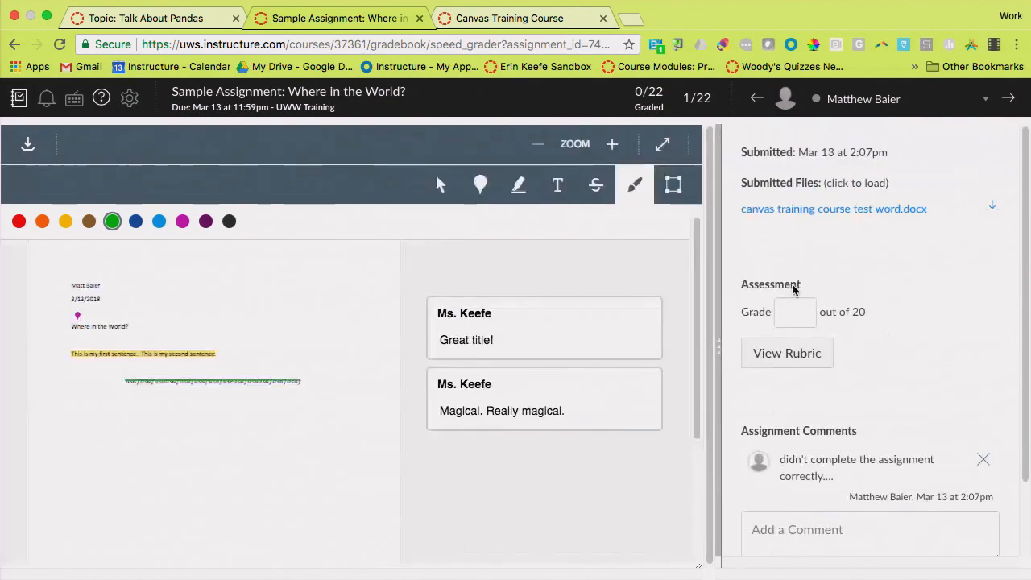
# Widen the grading pane and open the Where in the World? assignment rubric so that its points column fits
pyautogui.moveTo(718, 354); pyautogui.dragTo(600, 344)
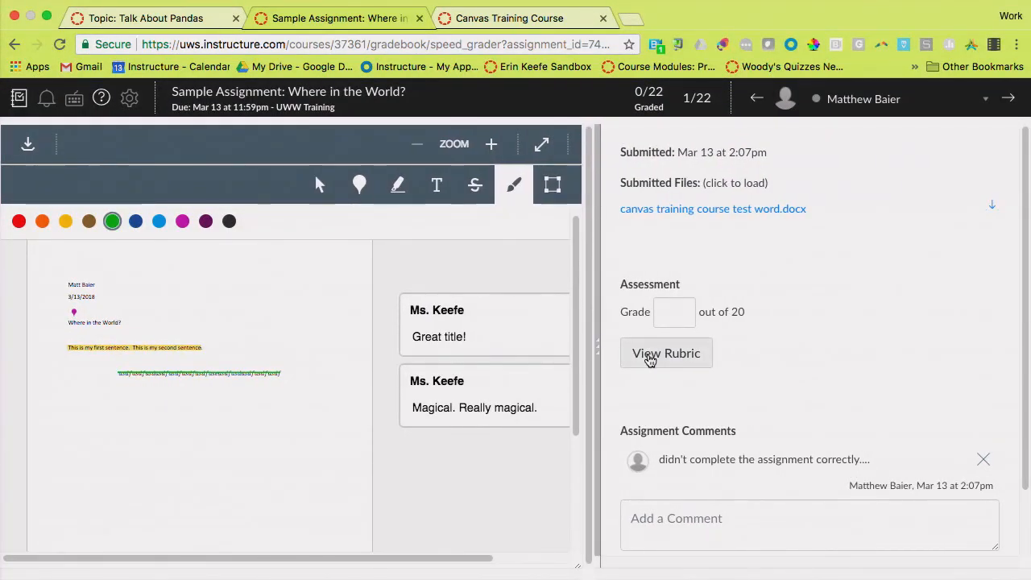
pyautogui.scroll(-2, 639, 352)
pyautogui.click(676, 282)
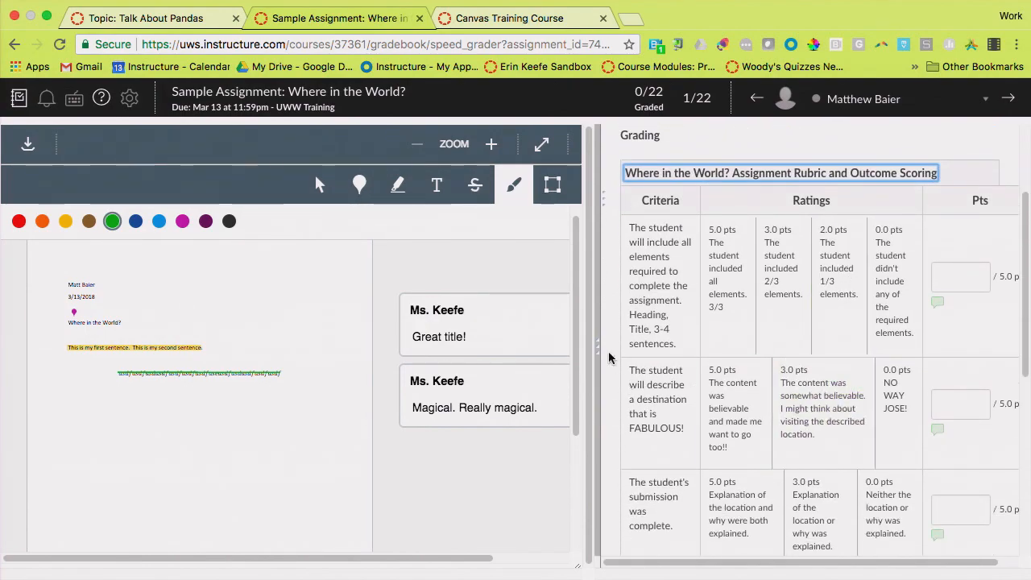
pyautogui.moveTo(596, 350); pyautogui.dragTo(537, 337)
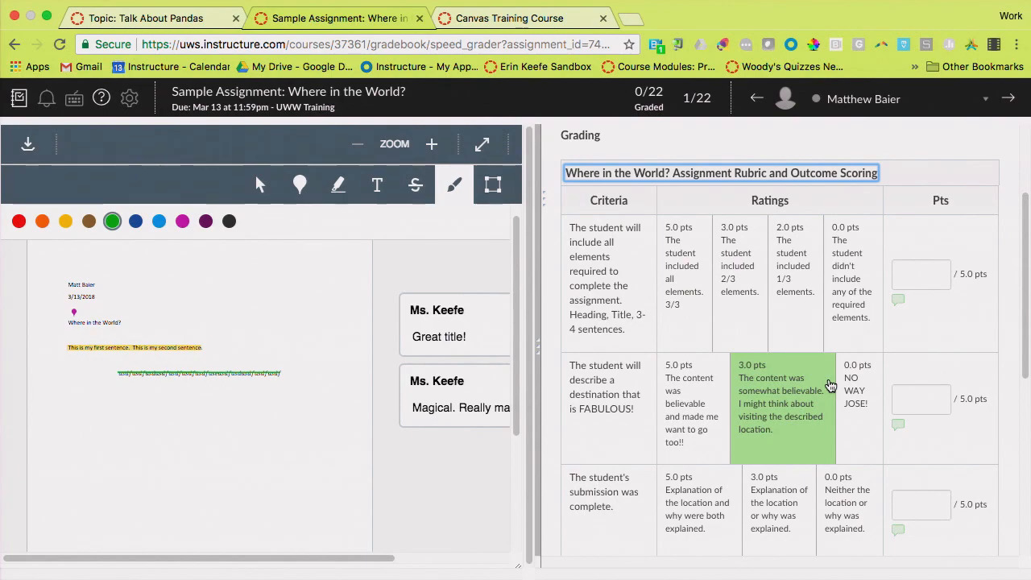
pyautogui.scroll(1, 830, 386)
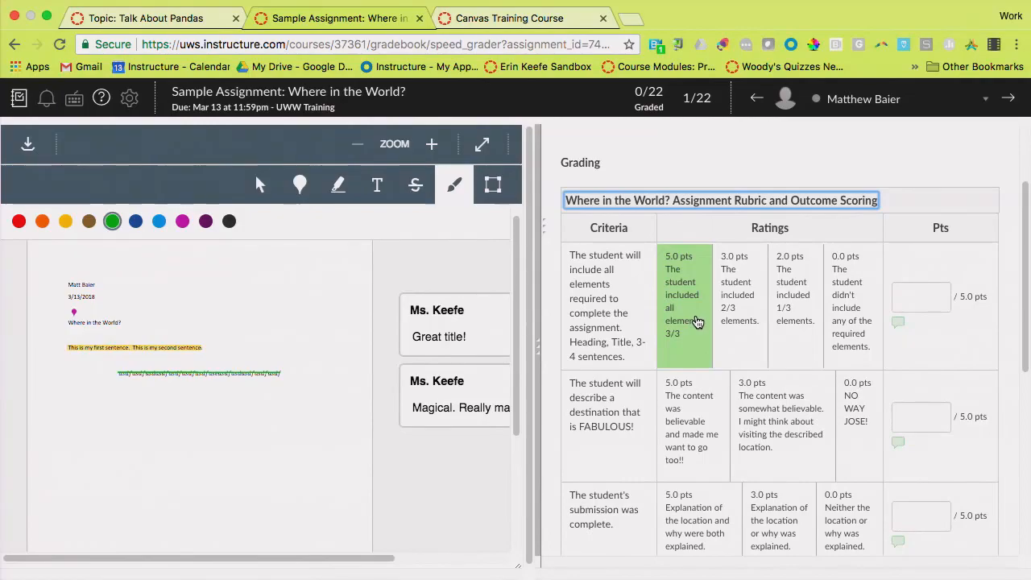
pyautogui.click(799, 324)
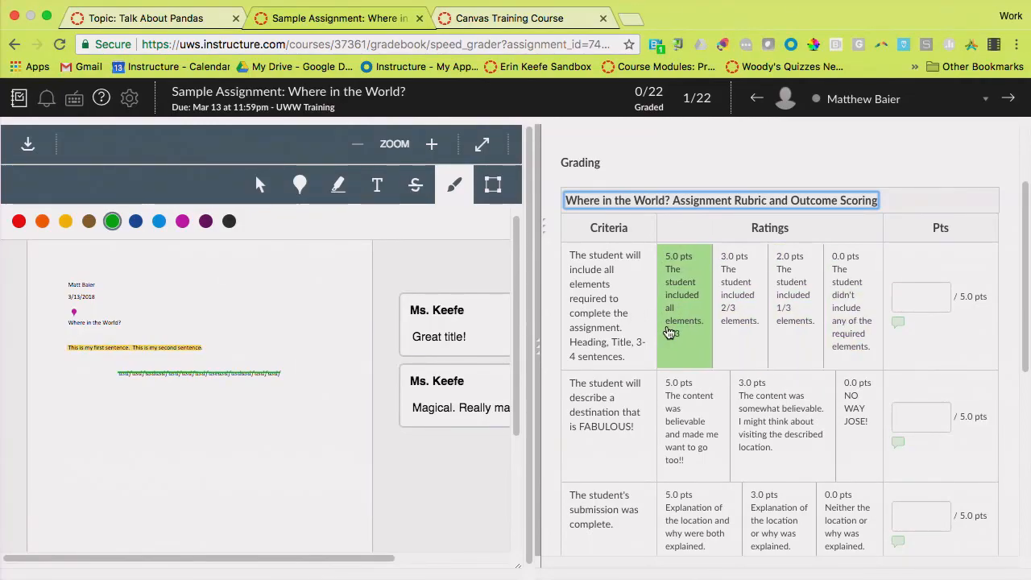
# Rate the required-elements criterion 5.0 points for all elements and attach the comment "Awesome on this criteria!"
pyautogui.click(669, 331)
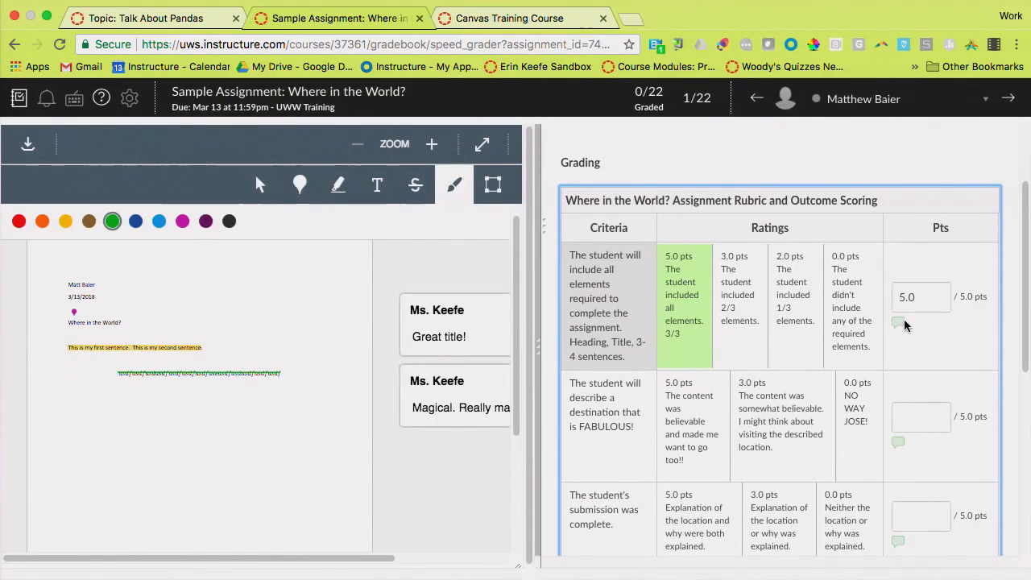
pyautogui.click(900, 325)
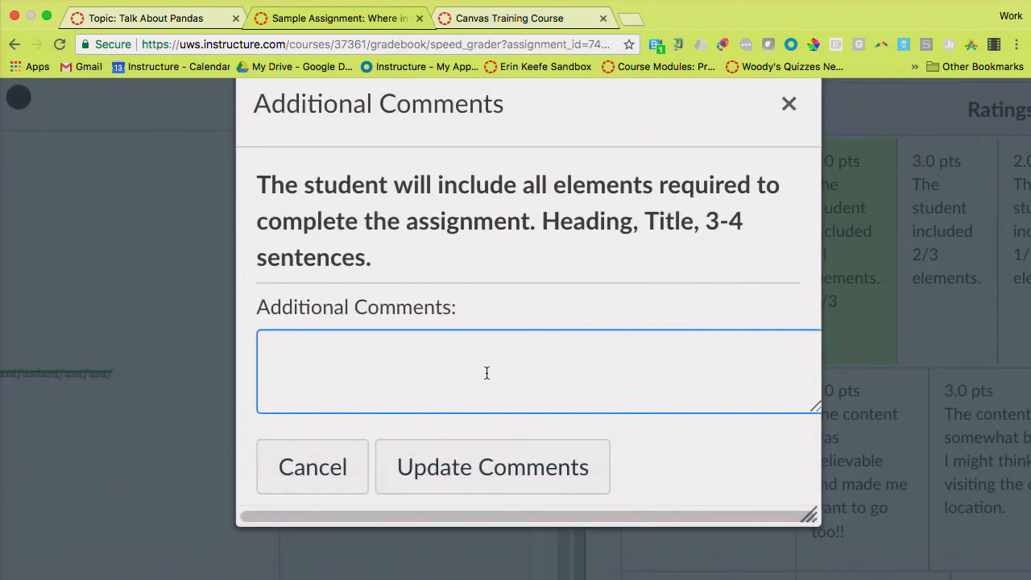
pyautogui.write('Awesome on this crite')
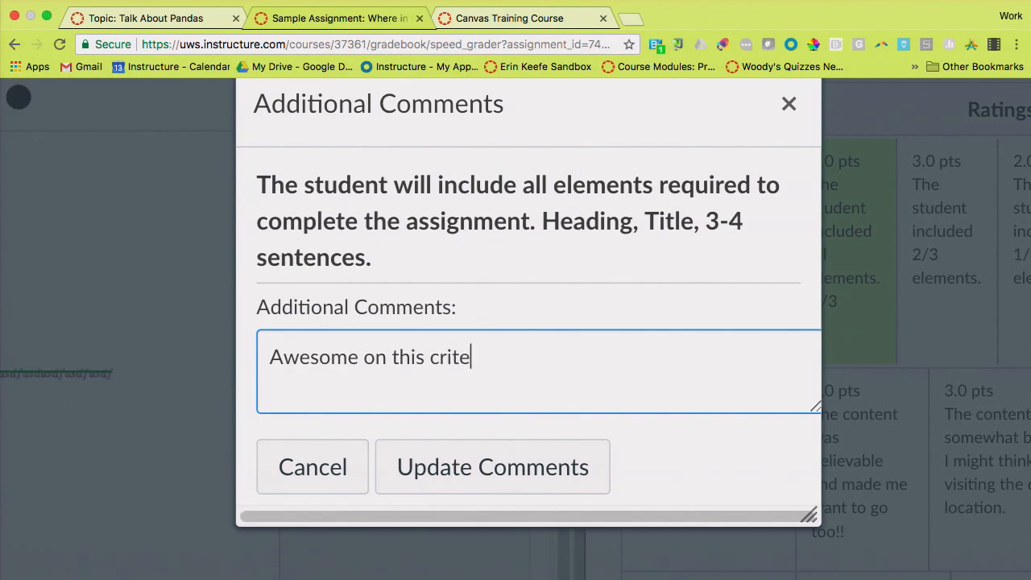
pyautogui.write('ria!')
pyautogui.click(492, 469)
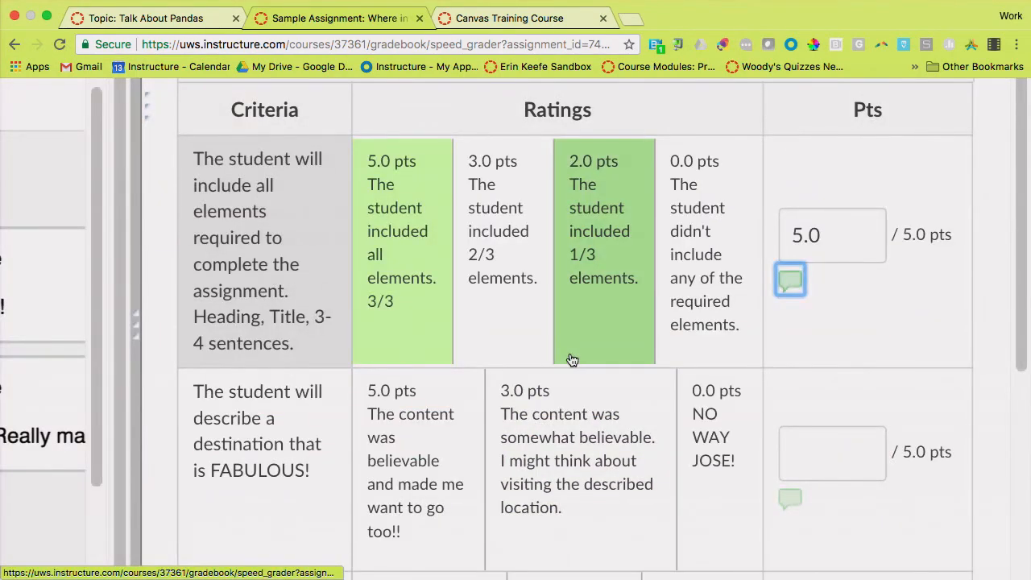
# Rate the destination and completeness criteria 5.0 points each, Can Turn in Canvas Assignments 3.0 (Meets Expectations), and save the rubric
pyautogui.click(679, 420)
pyautogui.scroll(-5, 725, 362)
pyautogui.click(732, 311)
pyautogui.click(778, 428)
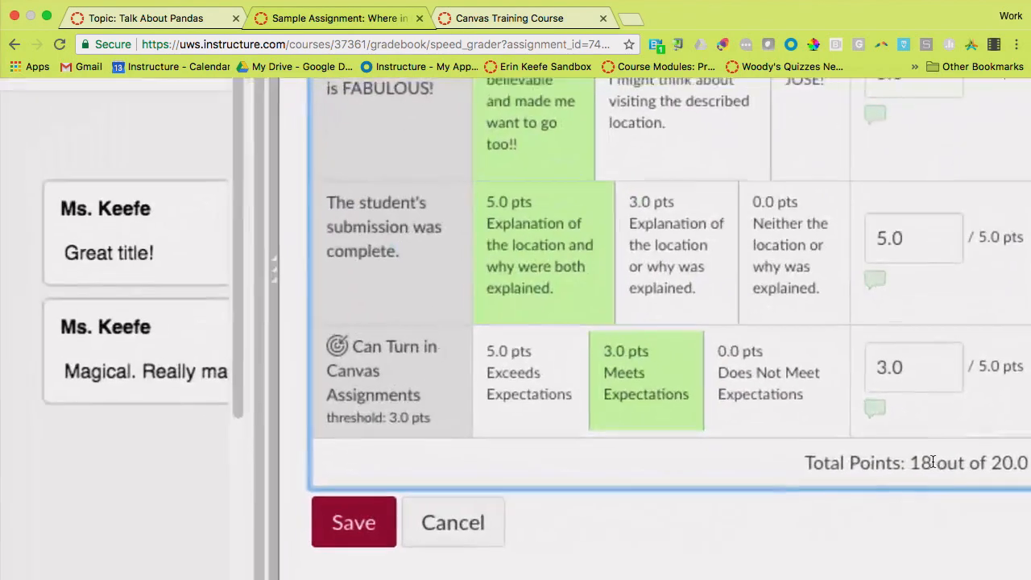
pyautogui.scroll(5, 795, 454)
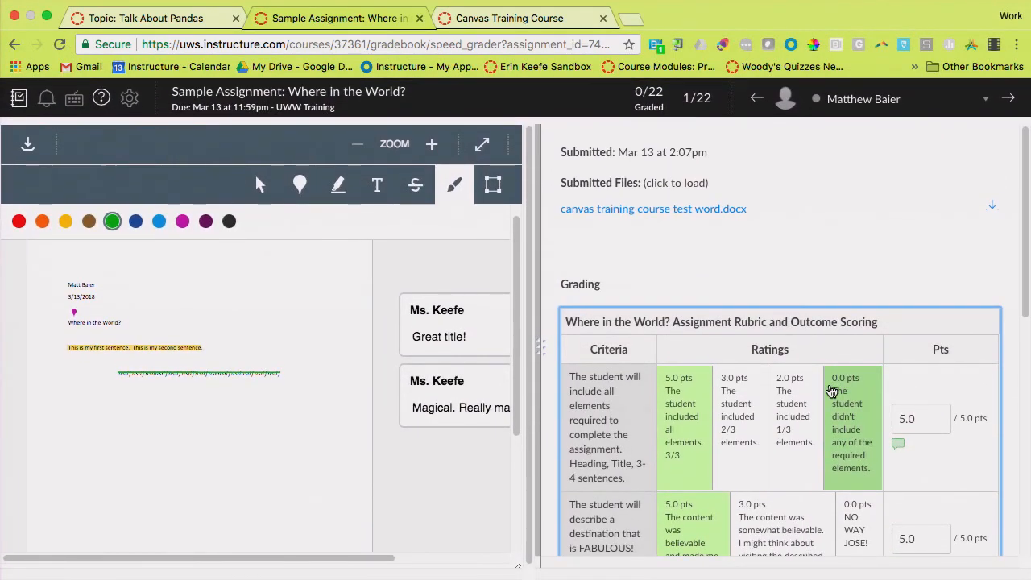
pyautogui.scroll(-5, 739, 467)
pyautogui.click(596, 315)
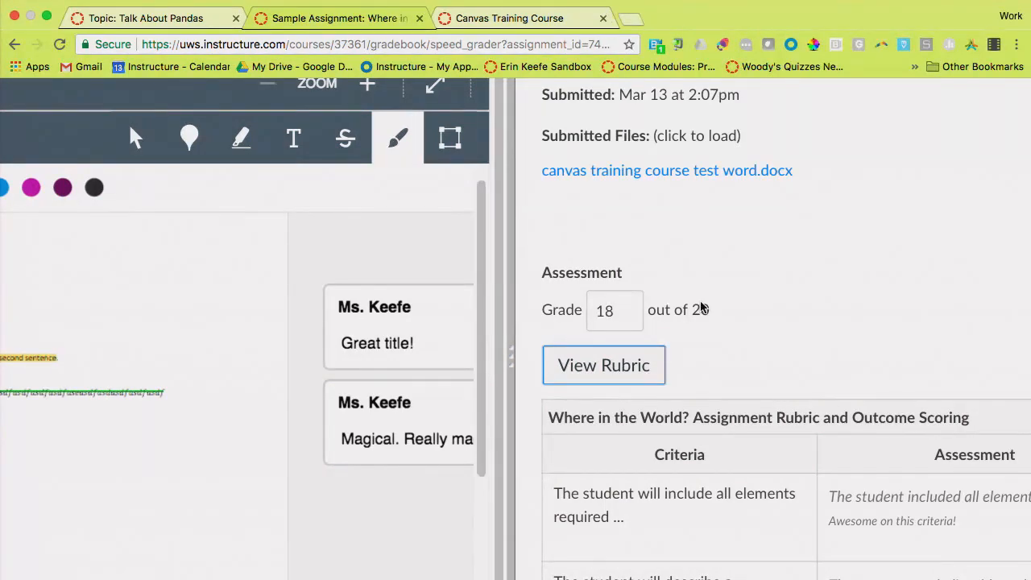
# Submit the assignment comment "Fantastic work!" on the graded submission
pyautogui.scroll(-3, 787, 287)
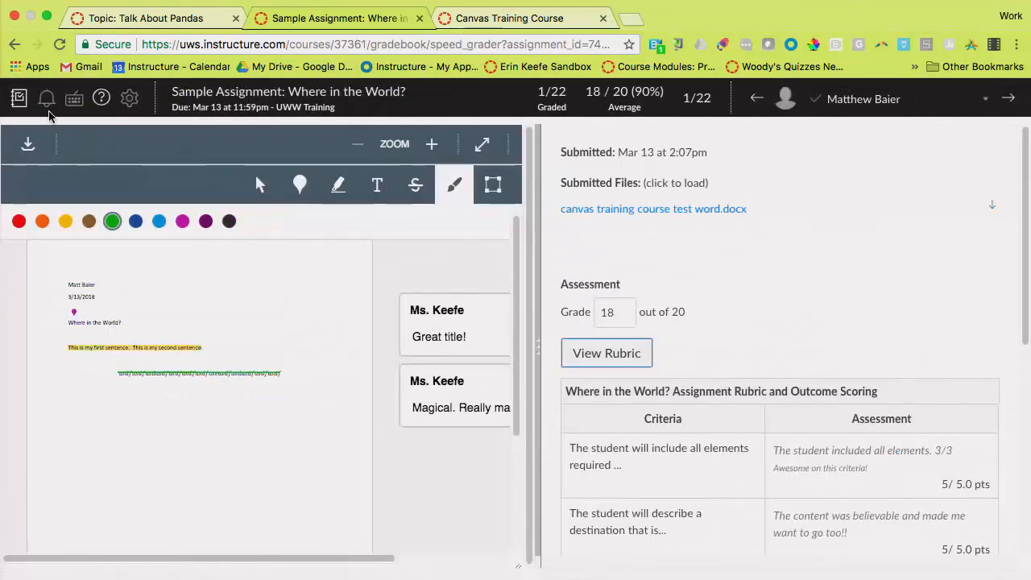
pyautogui.scroll(-5, 782, 211)
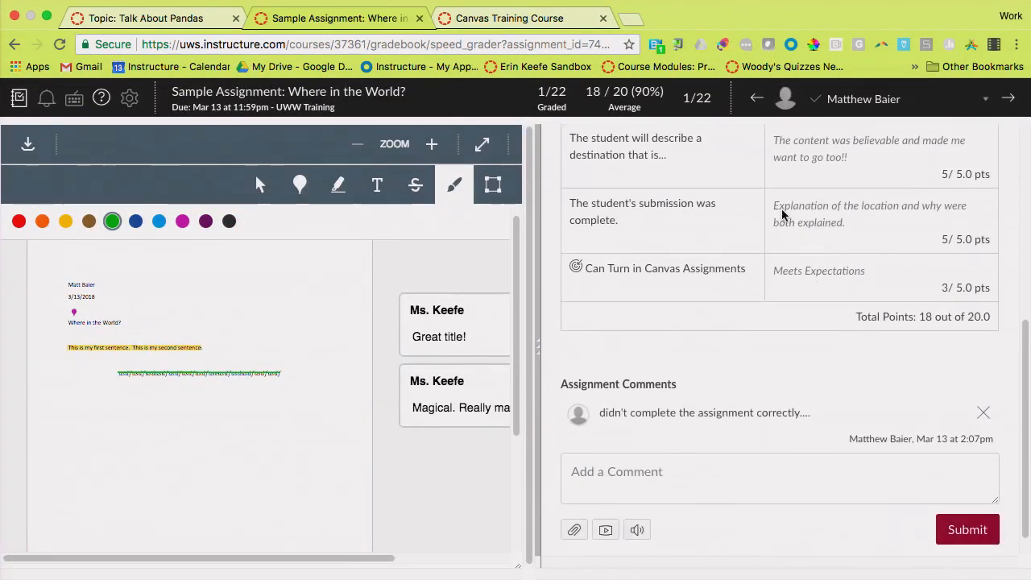
pyautogui.scroll(-1, 736, 370)
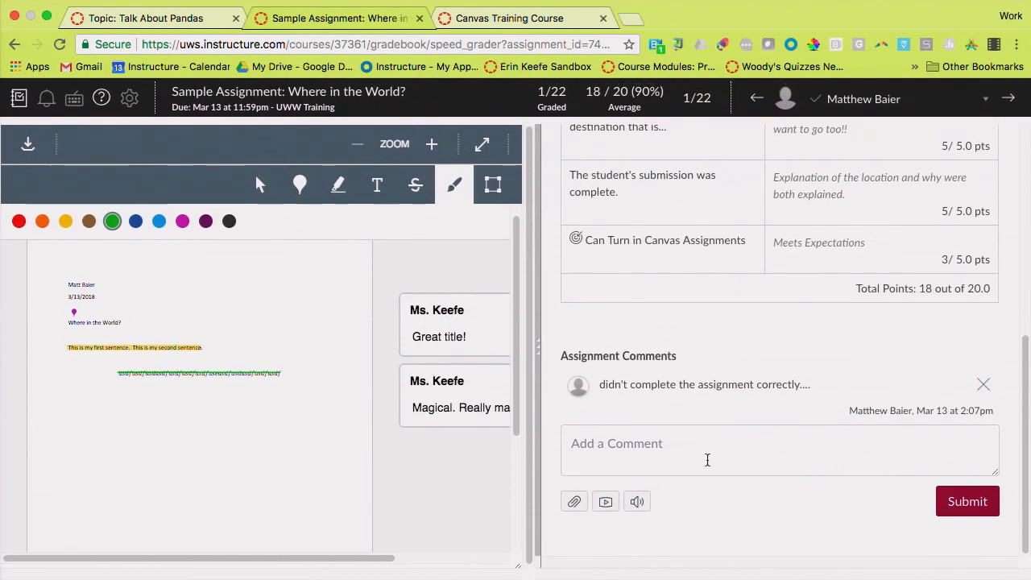
pyautogui.click(712, 449)
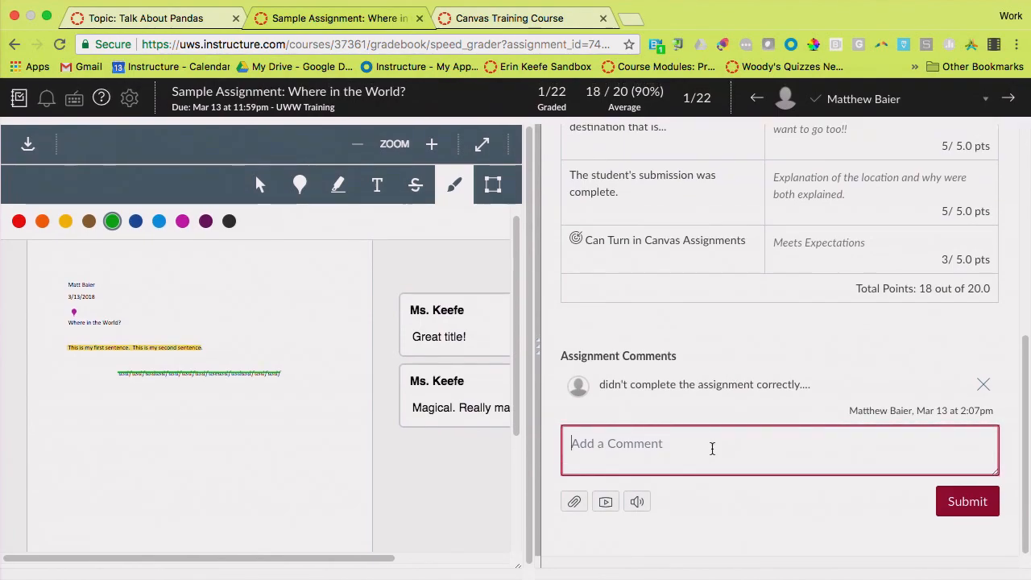
pyautogui.write('Fantastic ')
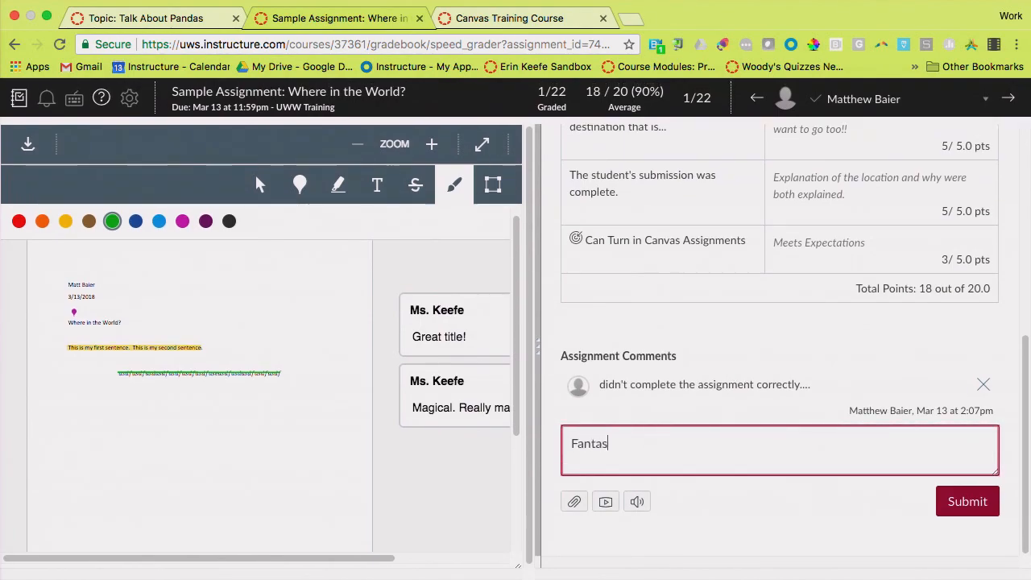
pyautogui.write('work!')
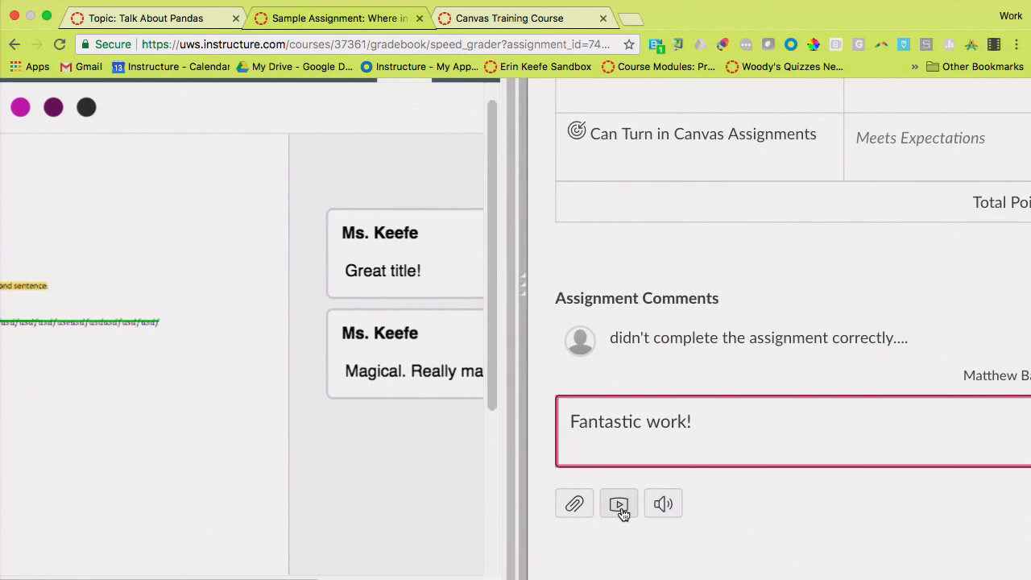
pyautogui.click(667, 505)
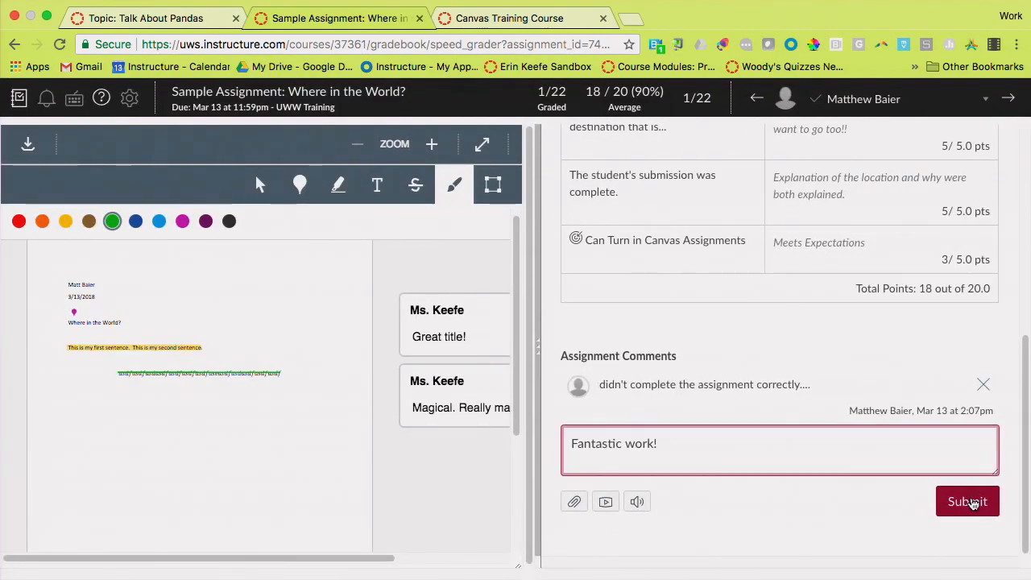
pyautogui.click(969, 502)
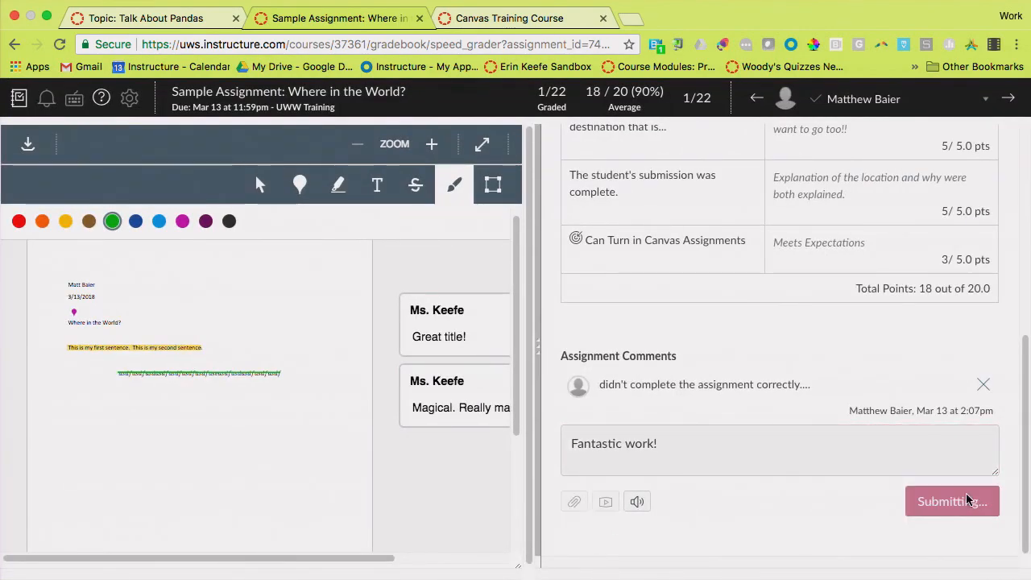
pyautogui.scroll(-1, 879, 412)
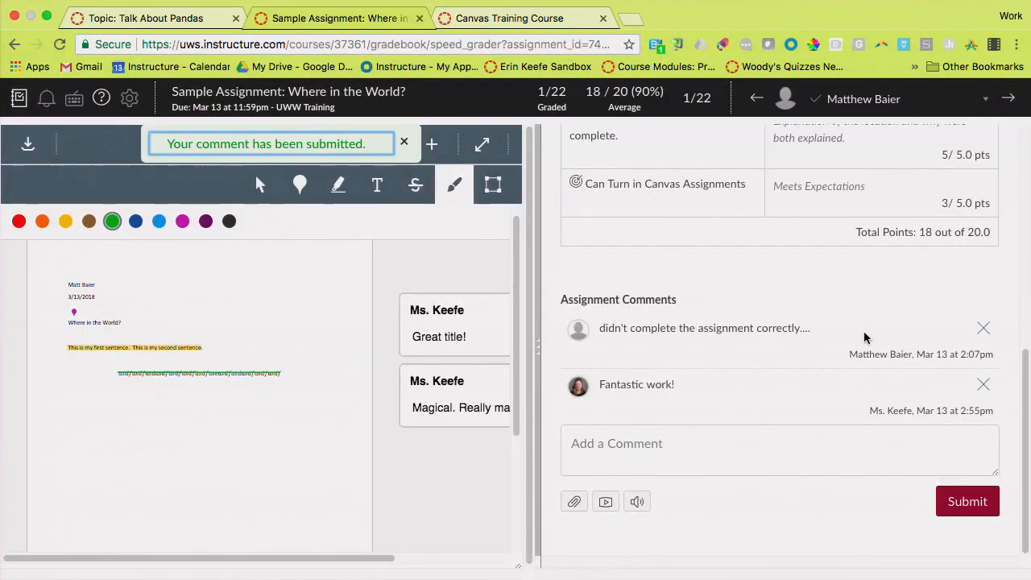
# Switch to the tenth student's ungraded submission in the student list and widen the document pane
pyautogui.scroll(5, 864, 337)
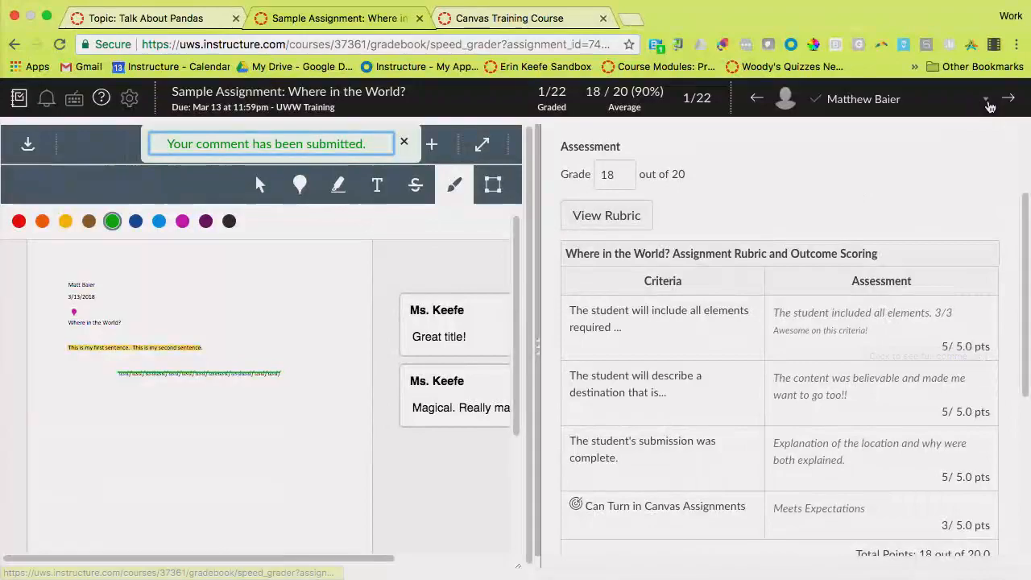
pyautogui.scroll(2, 988, 101)
pyautogui.click(987, 100)
pyautogui.scroll(-9, 948, 163)
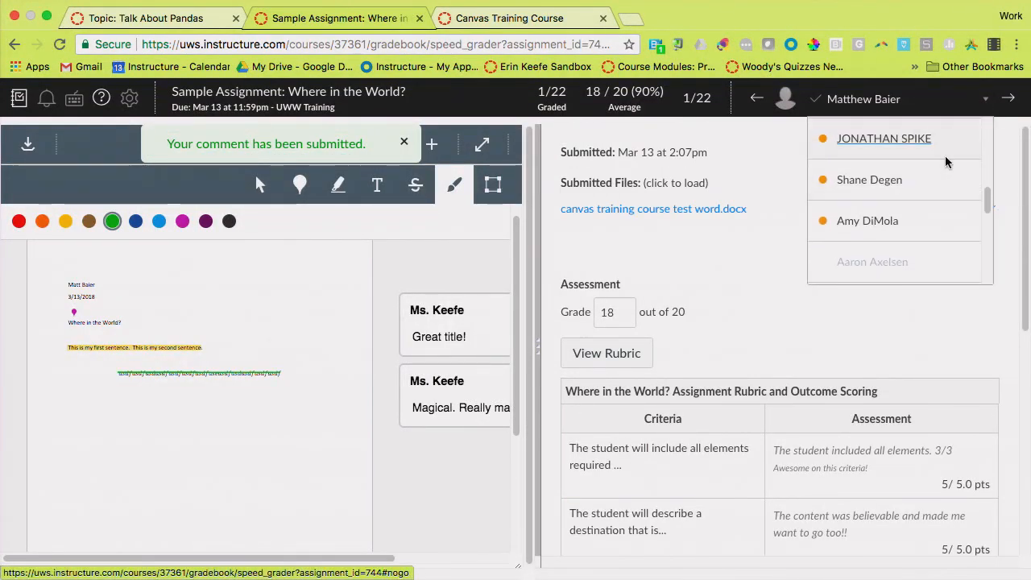
pyautogui.click(858, 145)
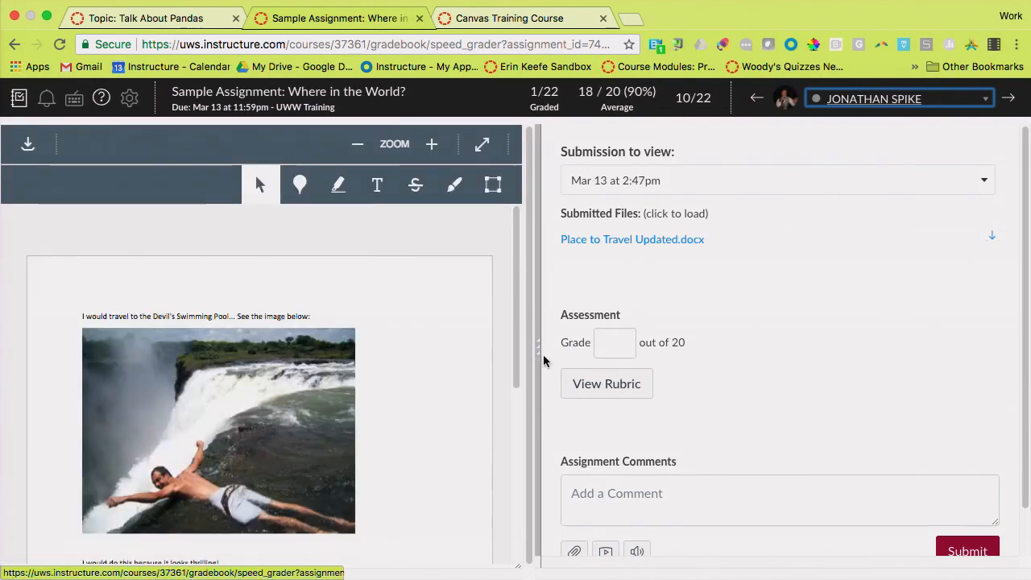
pyautogui.moveTo(538, 359); pyautogui.dragTo(584, 373)
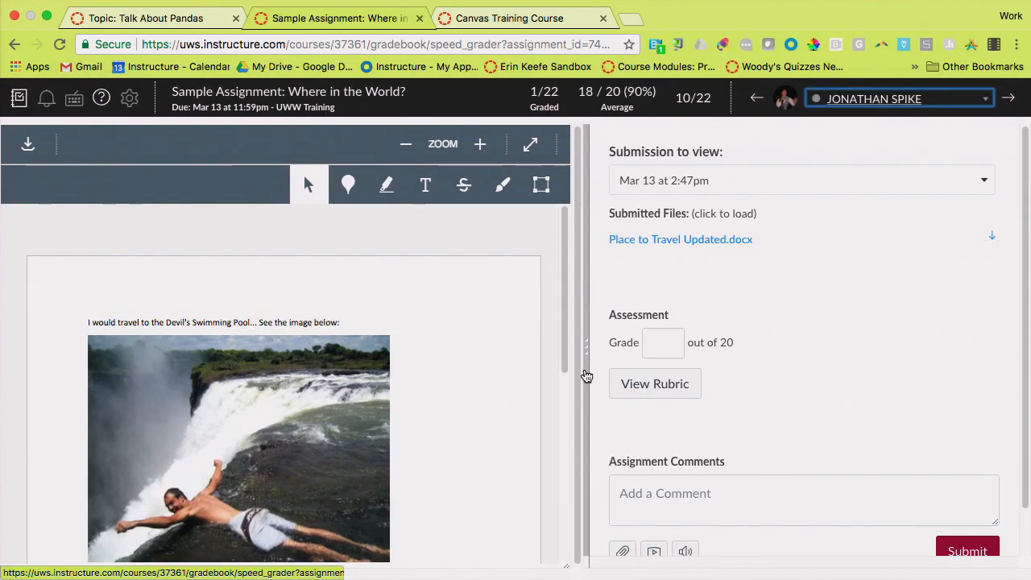
pyautogui.moveTo(578, 356); pyautogui.dragTo(649, 349)
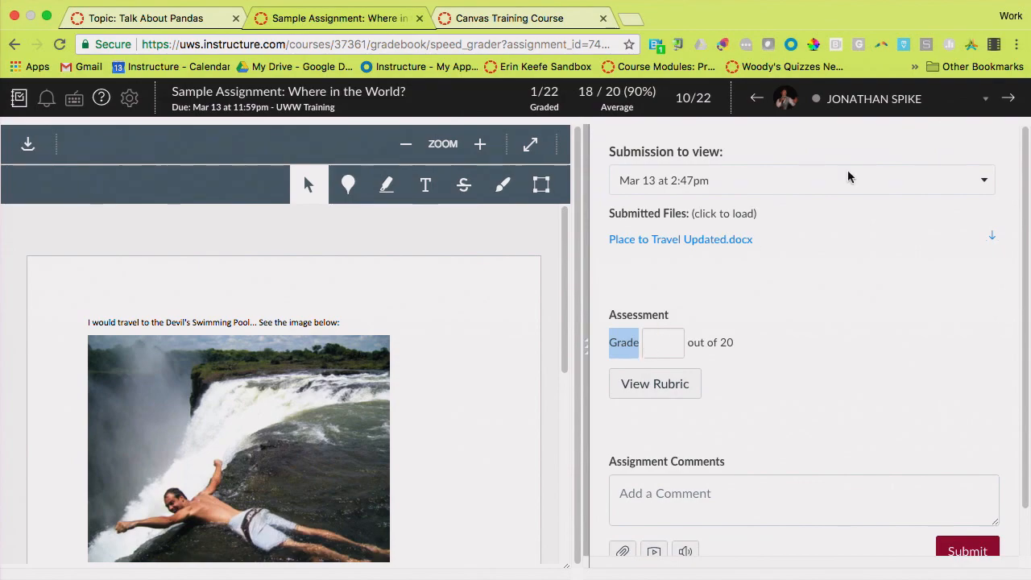
# Display this student's earlier submission from Mar 13 at 2:09pm
pyautogui.scroll(5, 964, 184)
pyautogui.click(963, 183)
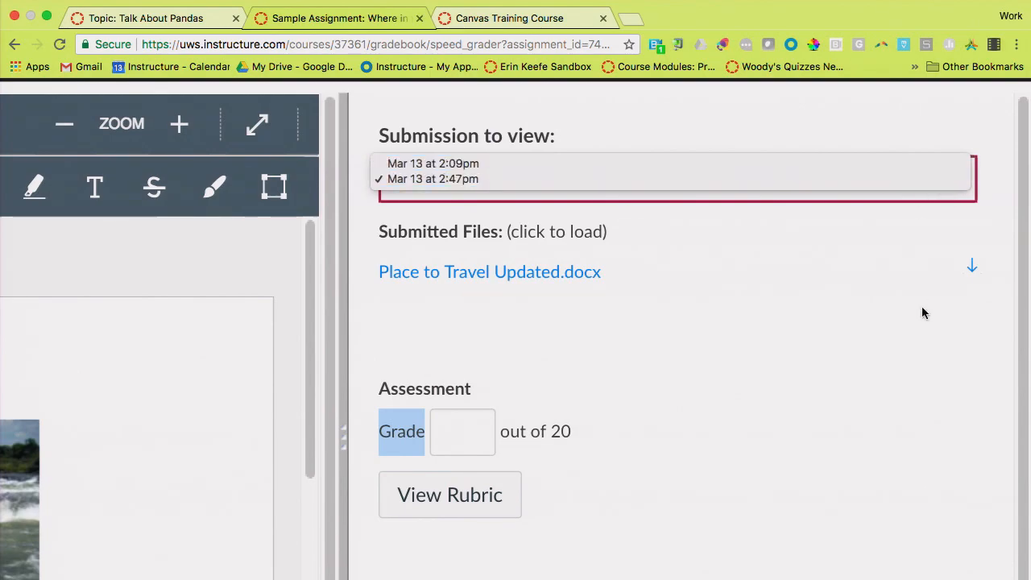
pyautogui.click(874, 165)
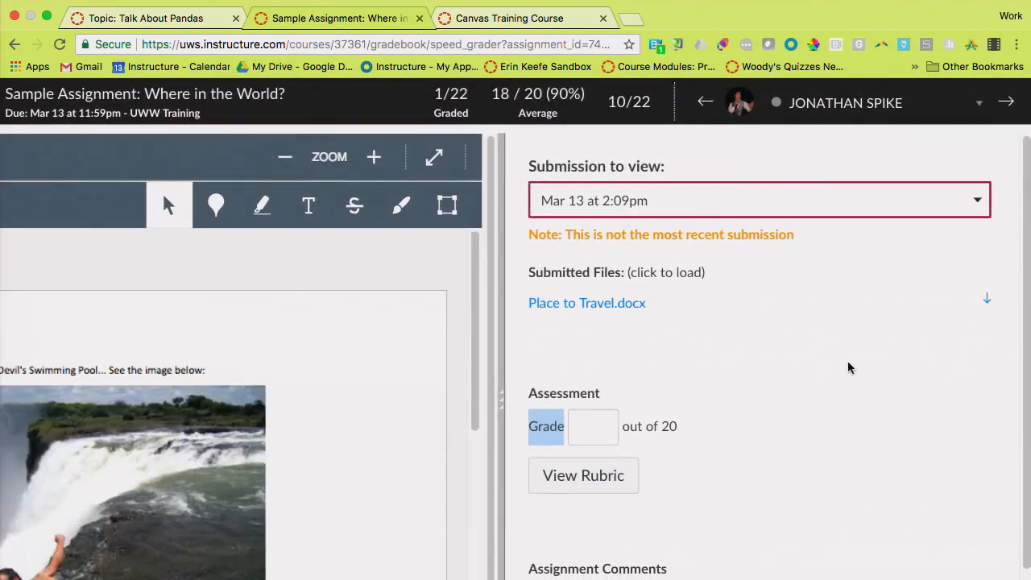
# Look over the grading details of the earlier submission and widen the document pane further
pyautogui.scroll(-2, 847, 368)
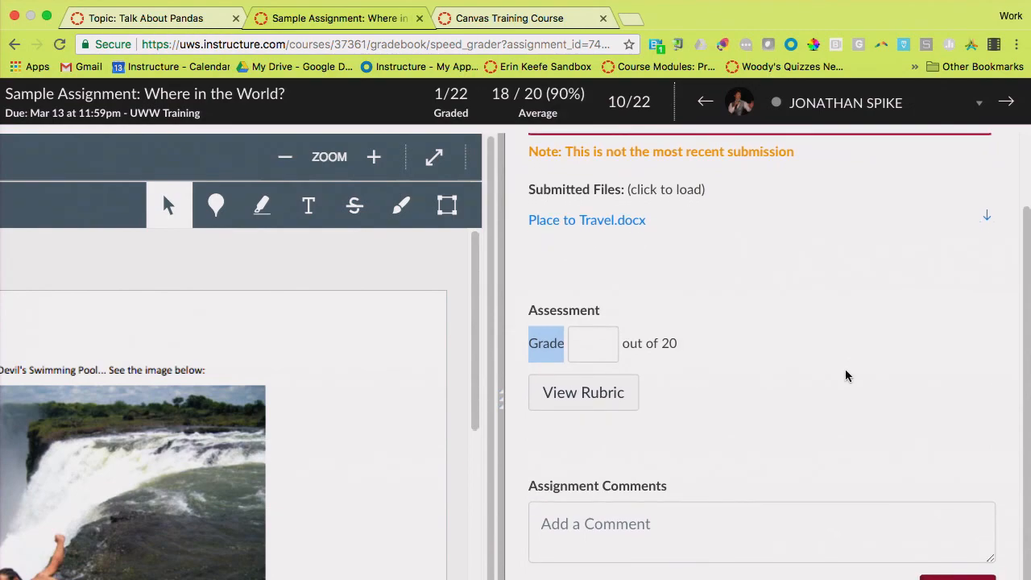
pyautogui.scroll(-2, 846, 376)
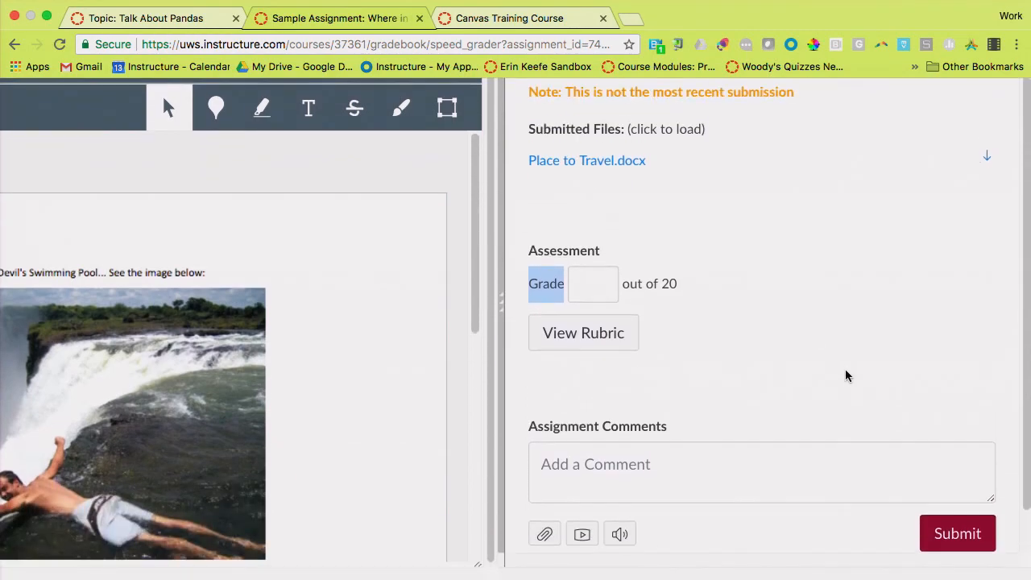
pyautogui.scroll(-3, 846, 376)
pyautogui.moveTo(586, 353); pyautogui.dragTo(656, 346)
pyautogui.scroll(1, 978, 282)
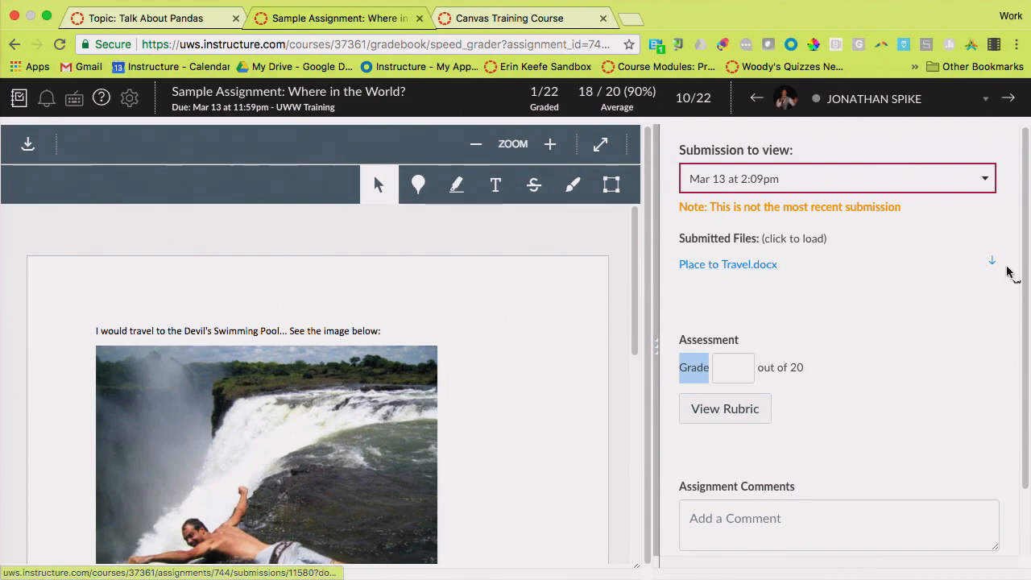
pyautogui.scroll(-1, 908, 291)
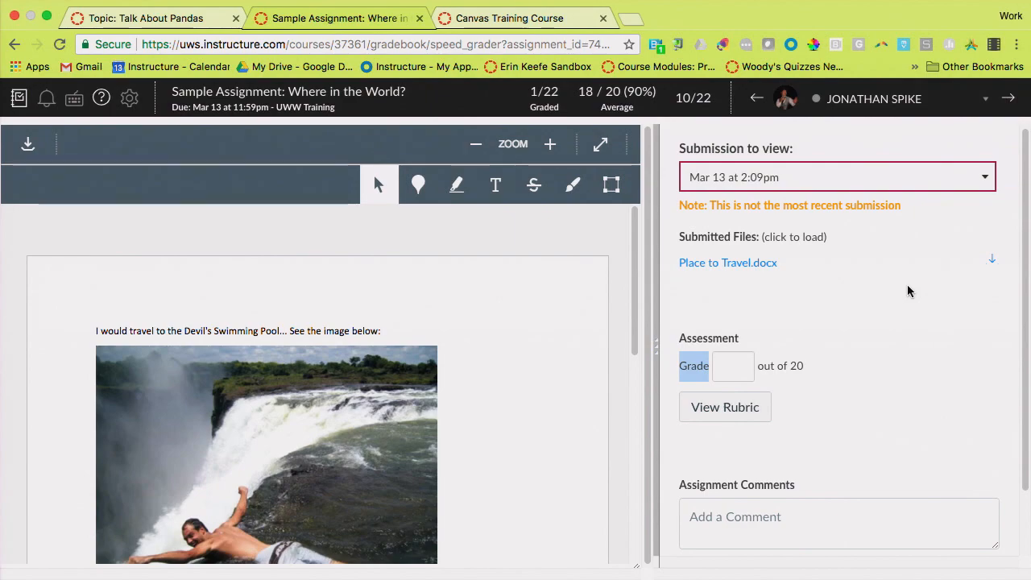
pyautogui.scroll(1, 908, 292)
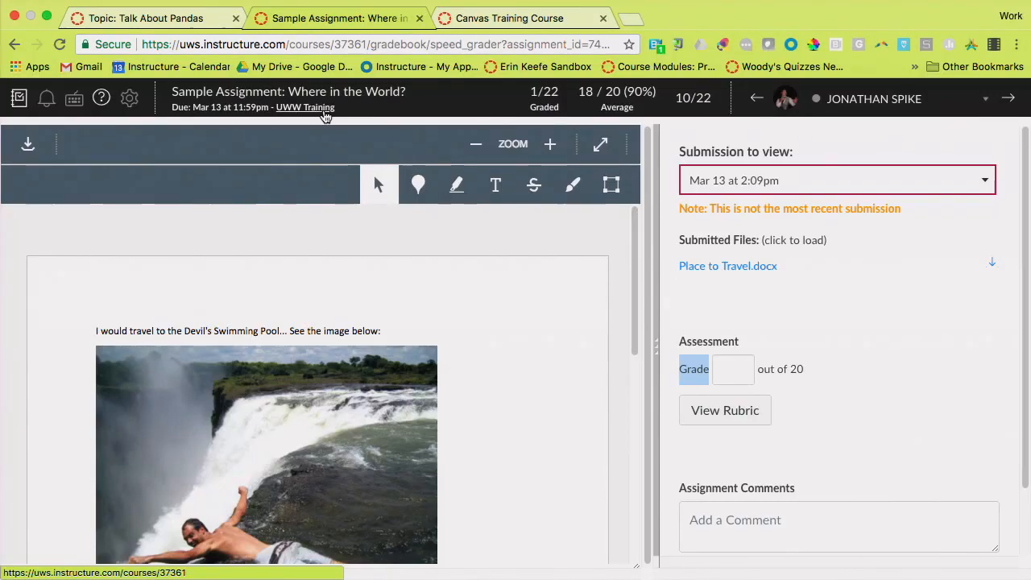
# Go from the Talk About Pandas discussion to its course home page and open the Panda Essay assignment in the Introduction to Pandas module
pyautogui.moveTo(196, 53)
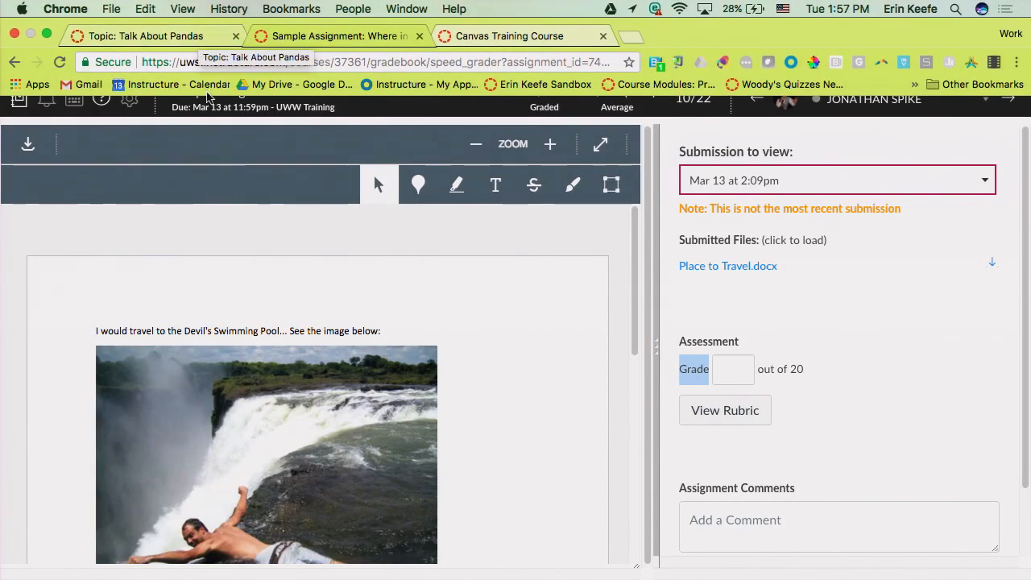
pyautogui.click(189, 40)
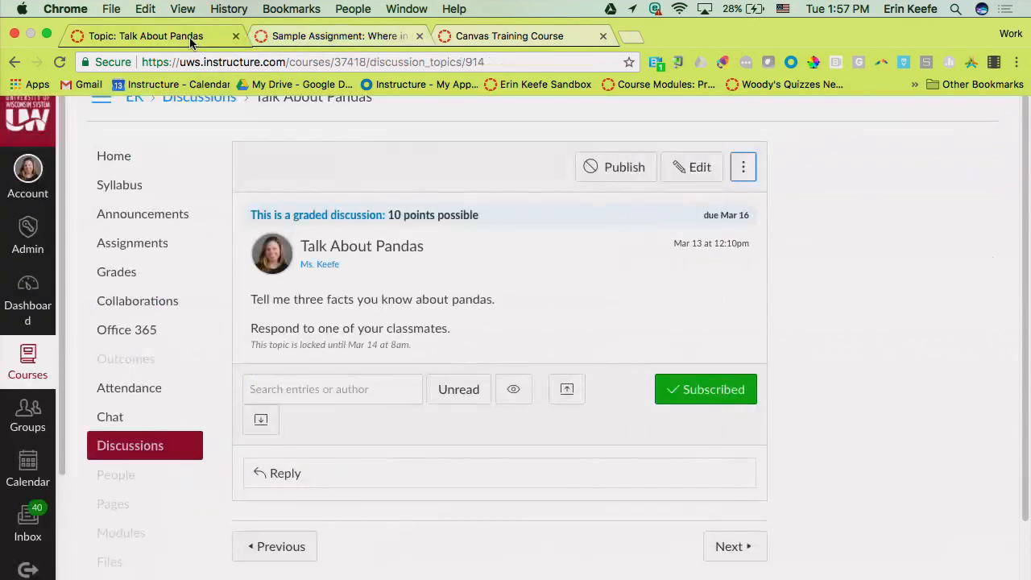
pyautogui.click(168, 155)
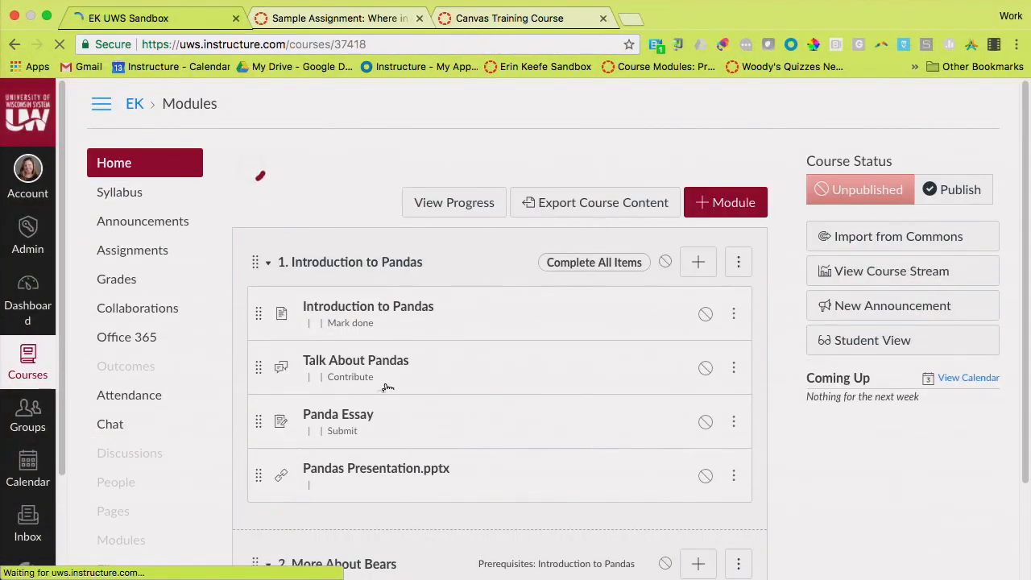
pyautogui.scroll(-2, 389, 465)
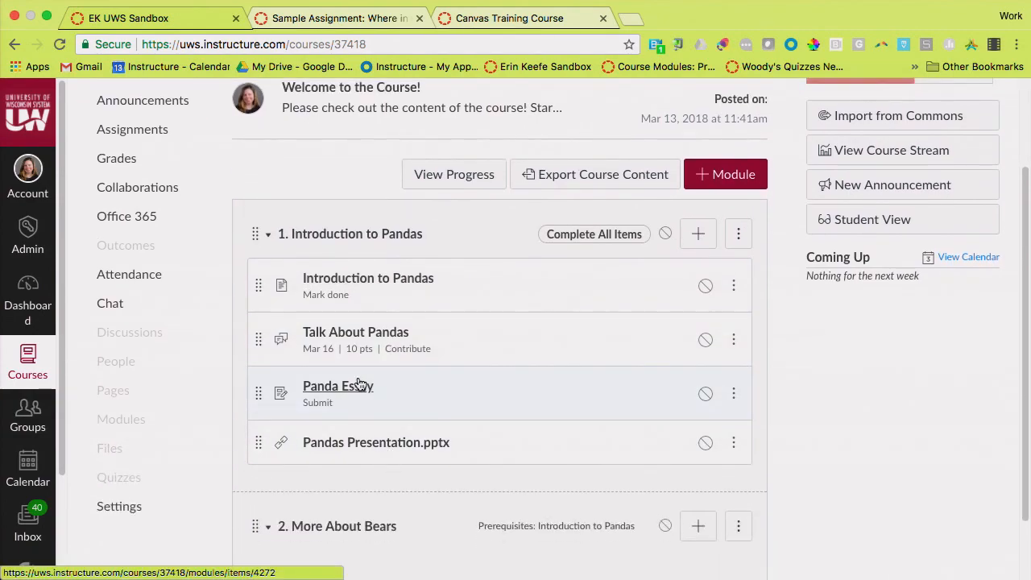
pyautogui.scroll(5, 361, 384)
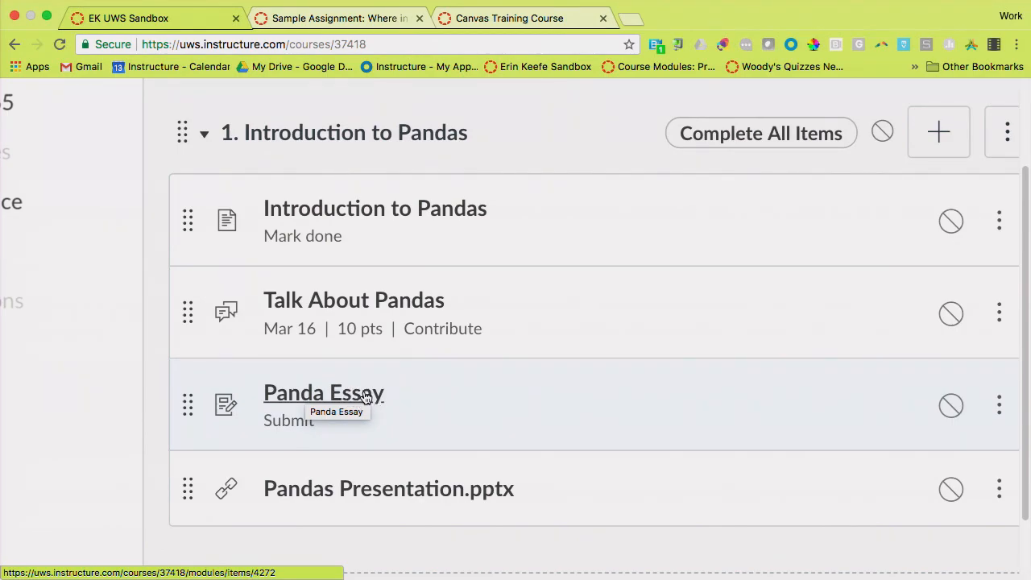
pyautogui.hotkey('ctrl', '0')
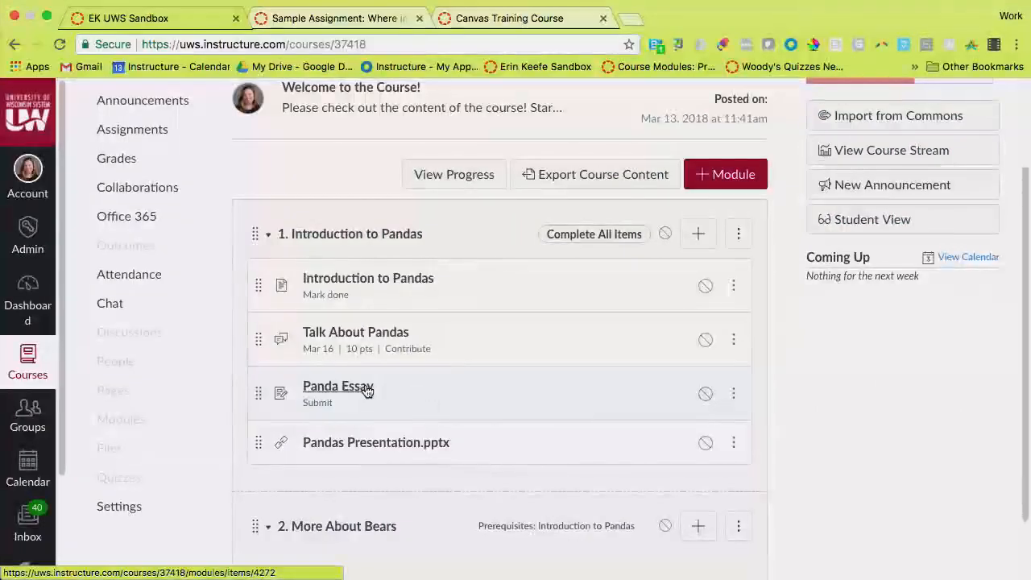
pyautogui.click(367, 390)
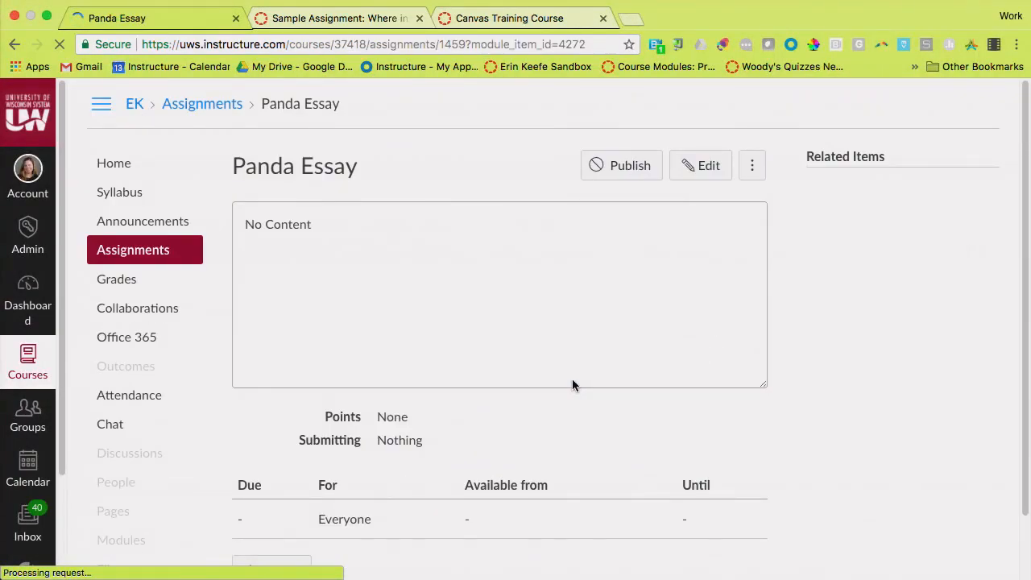
# Open the Panda Essay assignment for editing and enter the description "Submit a paper to me that is at least 3 pages long."
pyautogui.click(708, 170)
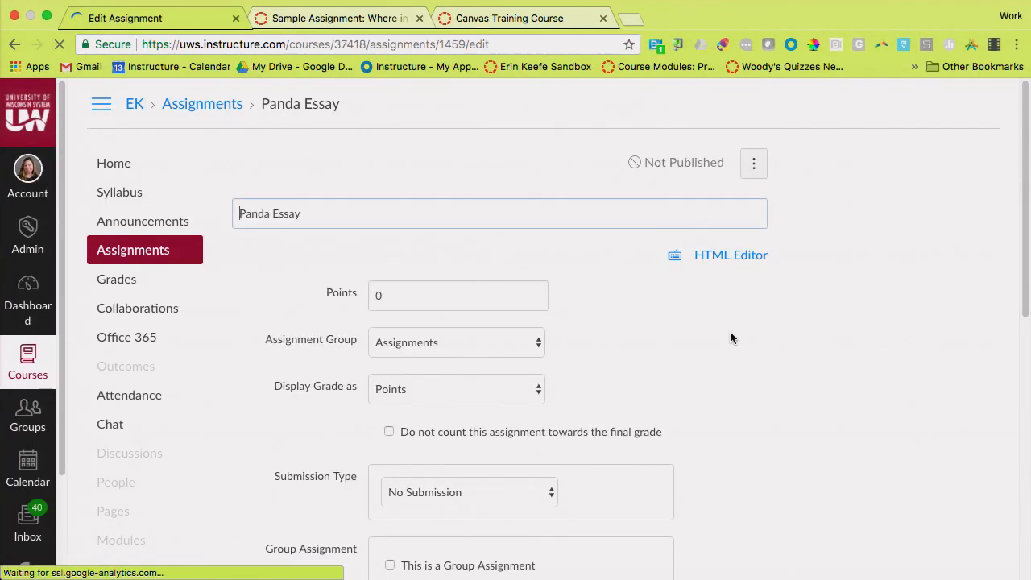
pyautogui.scroll(-3, 469, 358)
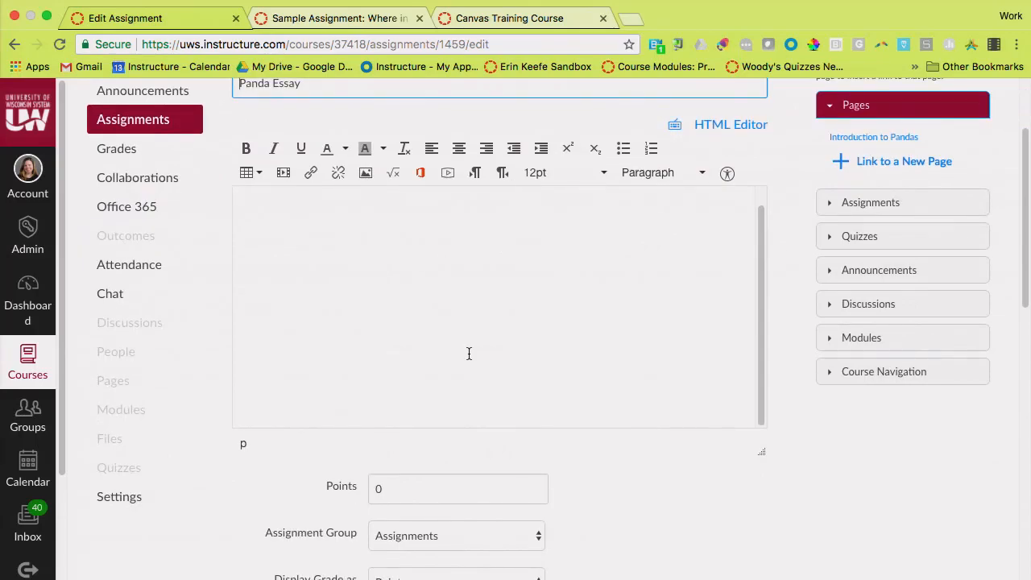
pyautogui.click(410, 494)
pyautogui.click(449, 317)
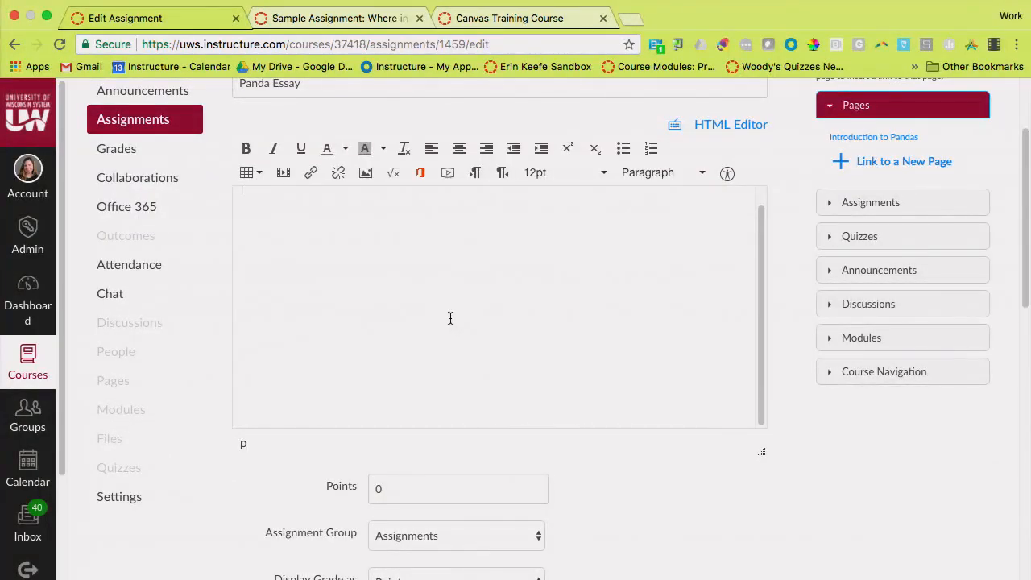
pyautogui.press('super+plus')
pyautogui.press('super+plus')
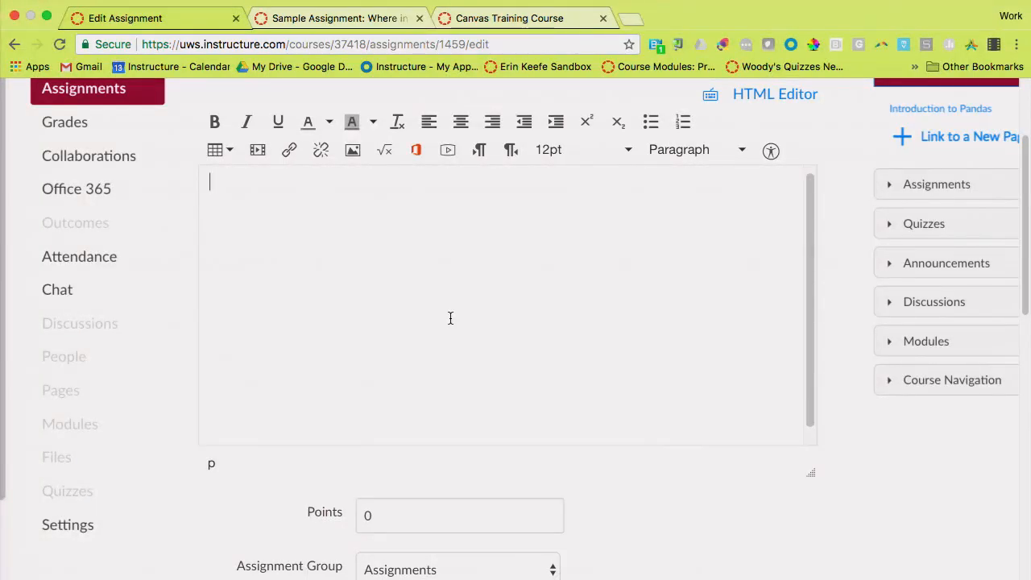
pyautogui.scroll(1, 450, 319)
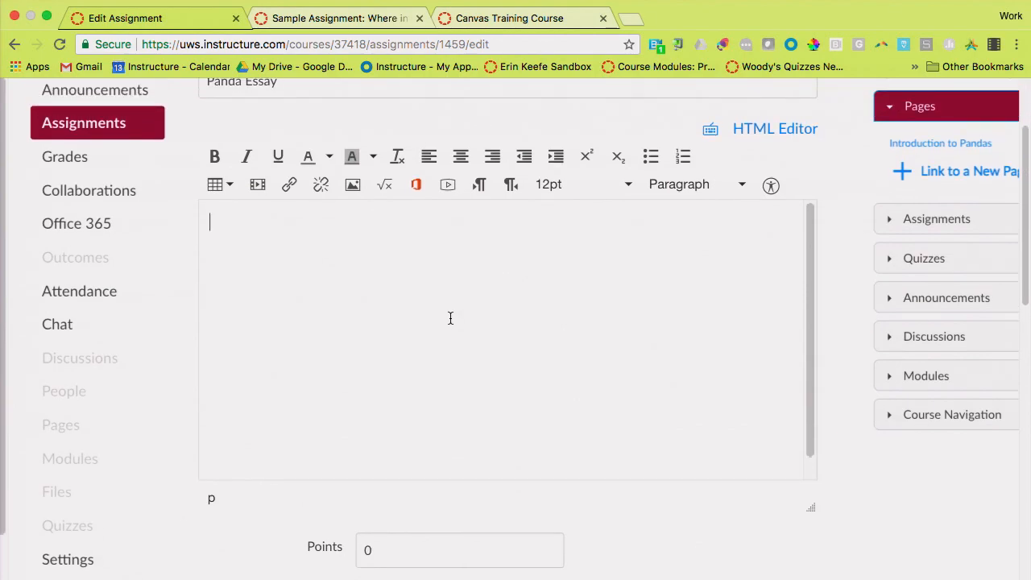
pyautogui.write('Submit a paper to me that is at least 3 pages long.')
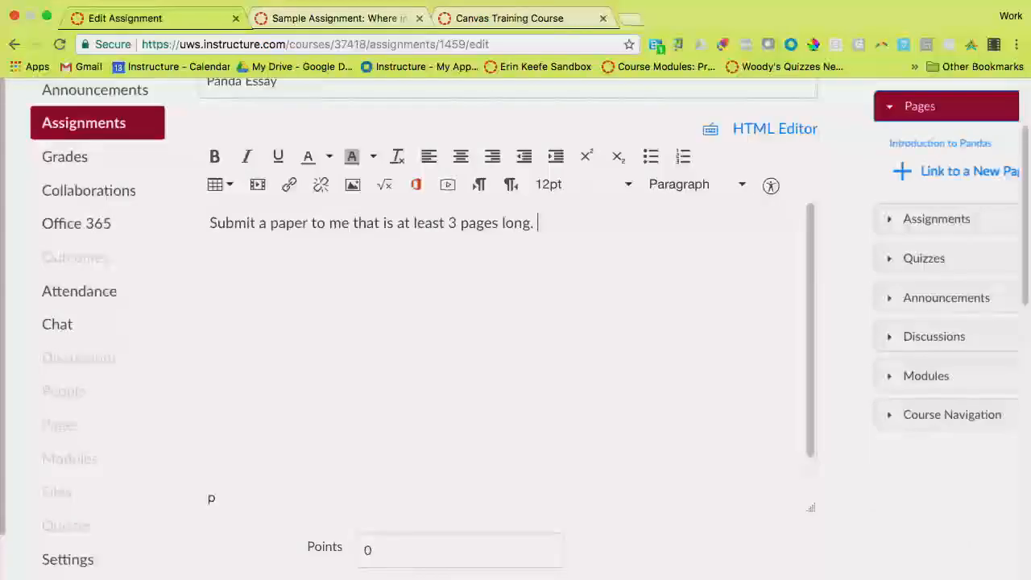
# Set the assignment's points to 50
pyautogui.scroll(-2, 492, 384)
pyautogui.scroll(-3, 722, 486)
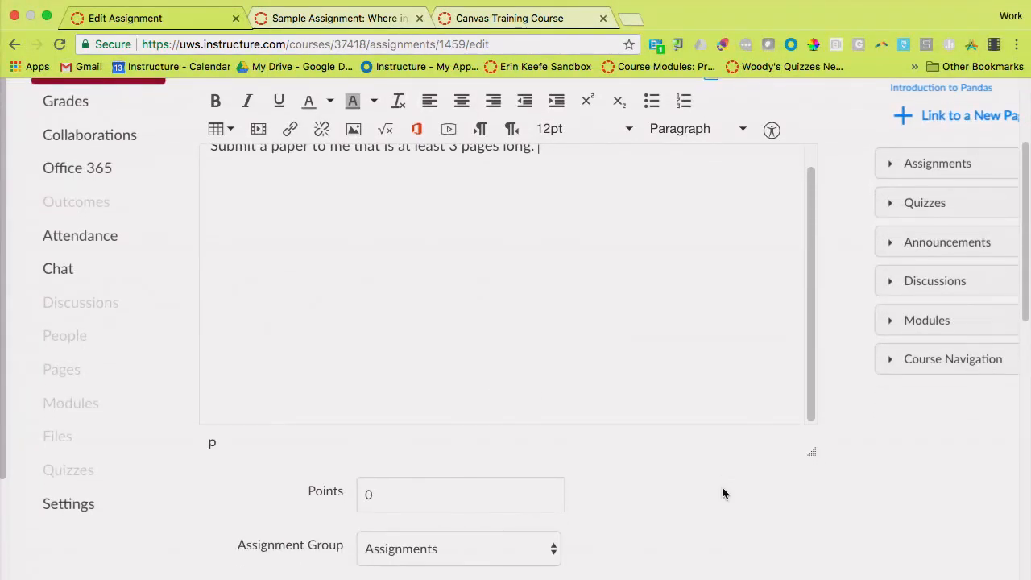
pyautogui.scroll(-6, 722, 488)
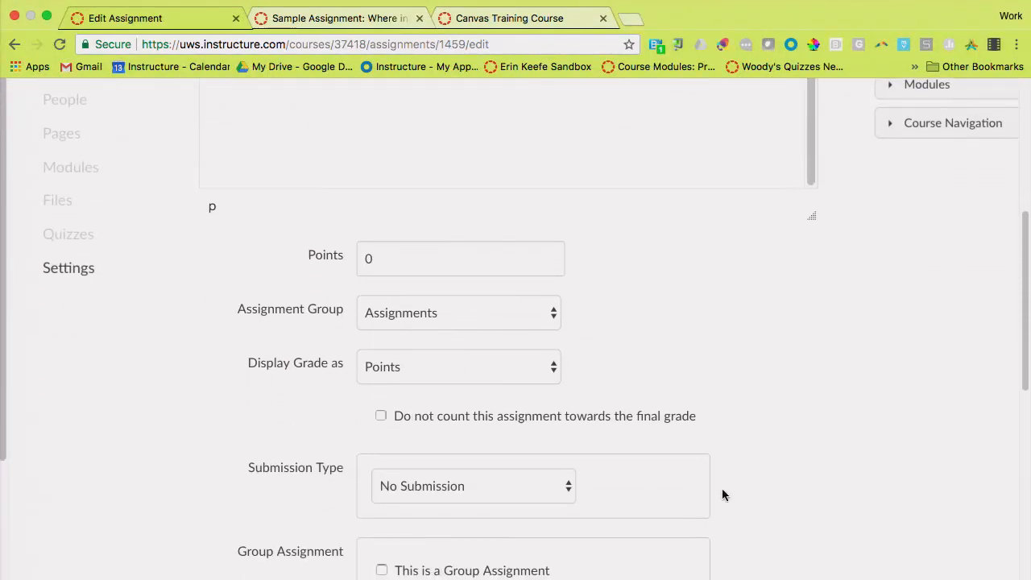
pyautogui.scroll(-1, 722, 494)
pyautogui.doubleClick(499, 233)
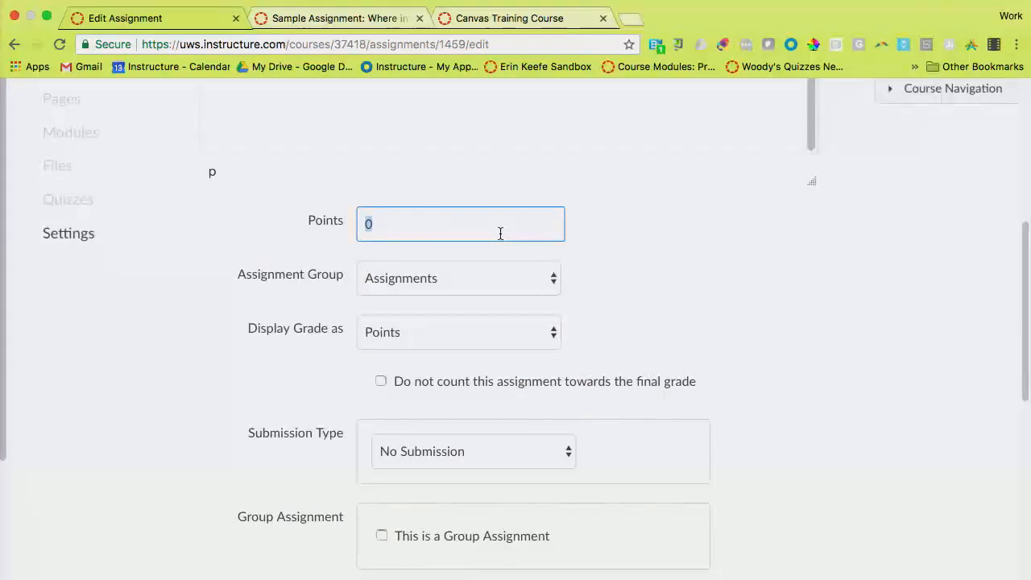
pyautogui.write('50')
pyautogui.click(644, 274)
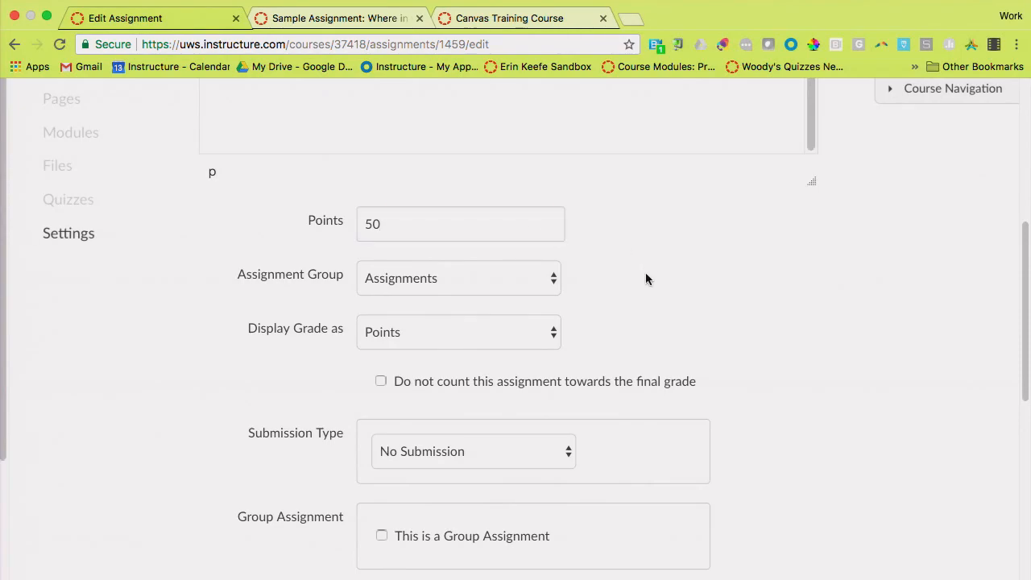
# Create a new assignment group named Essays and assign Panda Essay to it
pyautogui.click(550, 274)
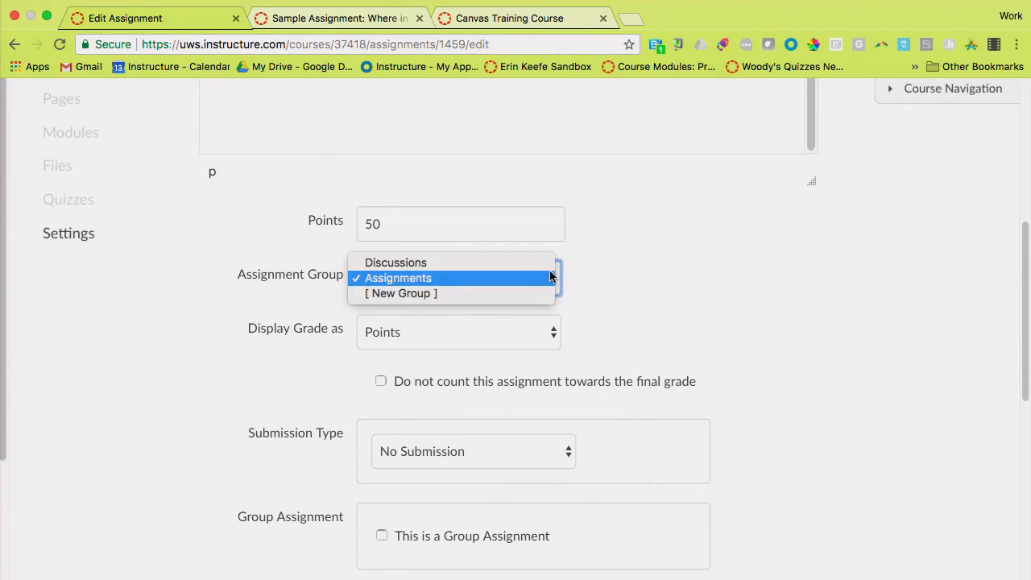
pyautogui.click(525, 292)
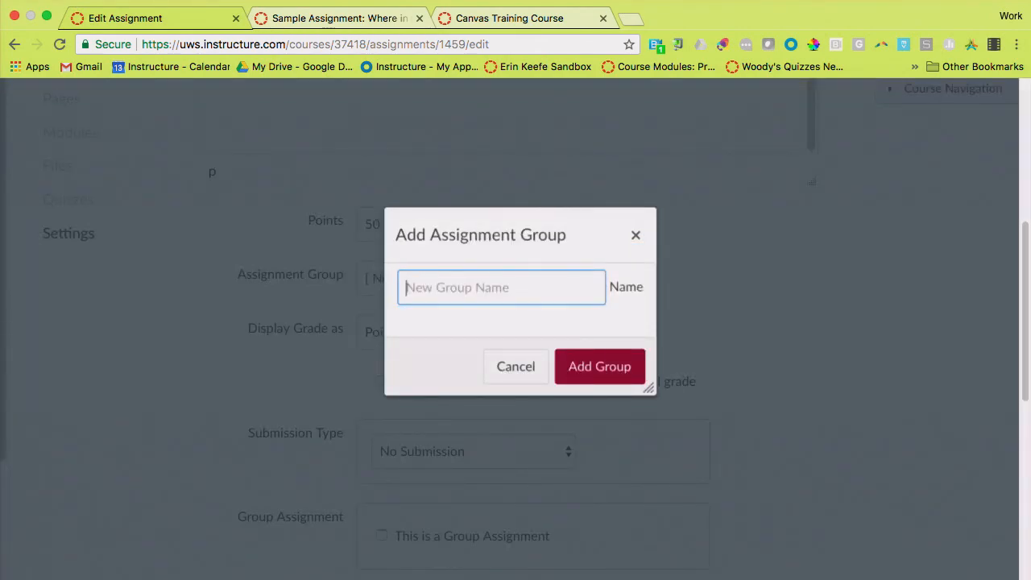
pyautogui.write('Essays')
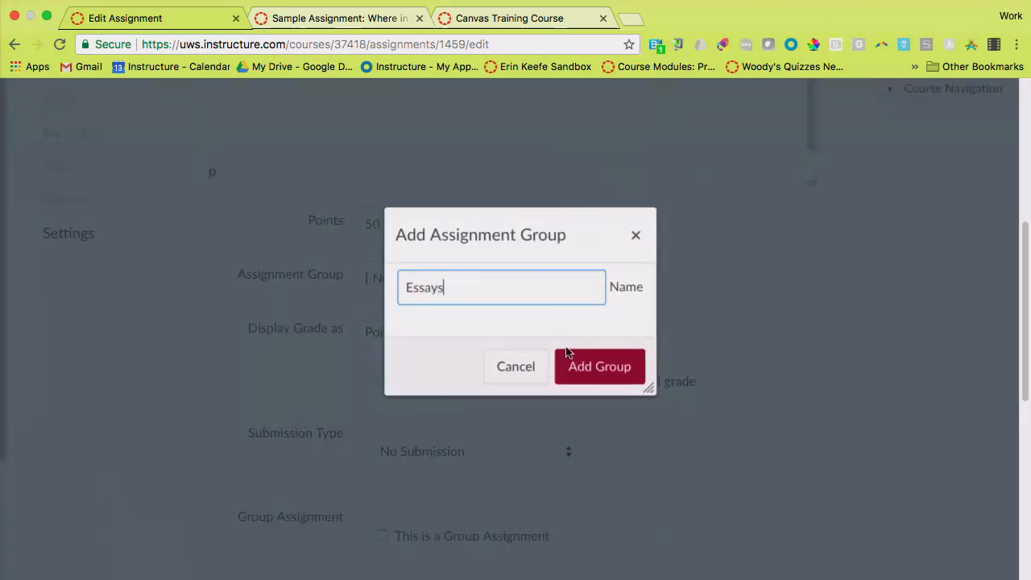
pyautogui.click(615, 371)
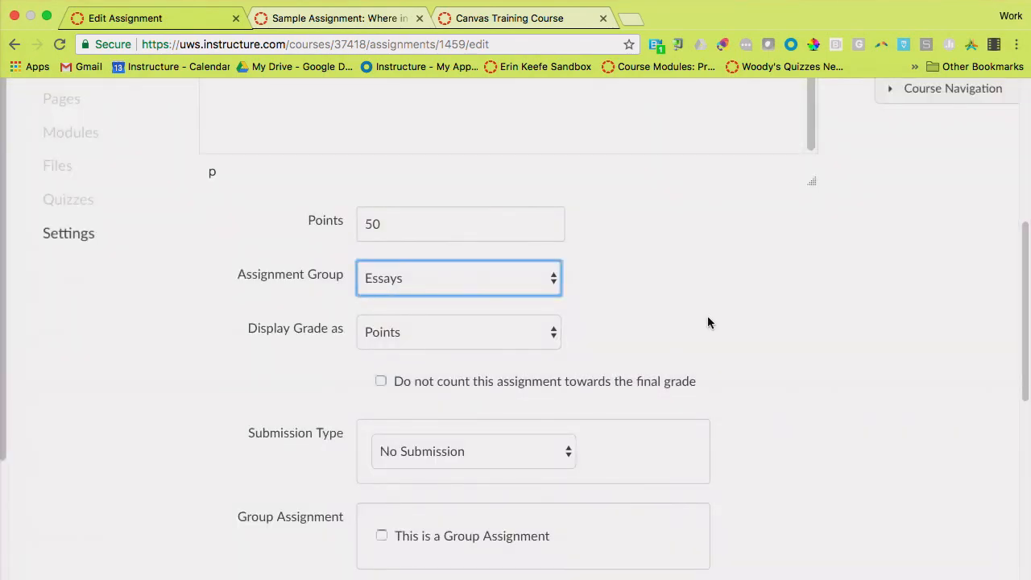
# Set the assignment's grade to display as Percentage
pyautogui.scroll(-2, 632, 297)
pyautogui.click(552, 250)
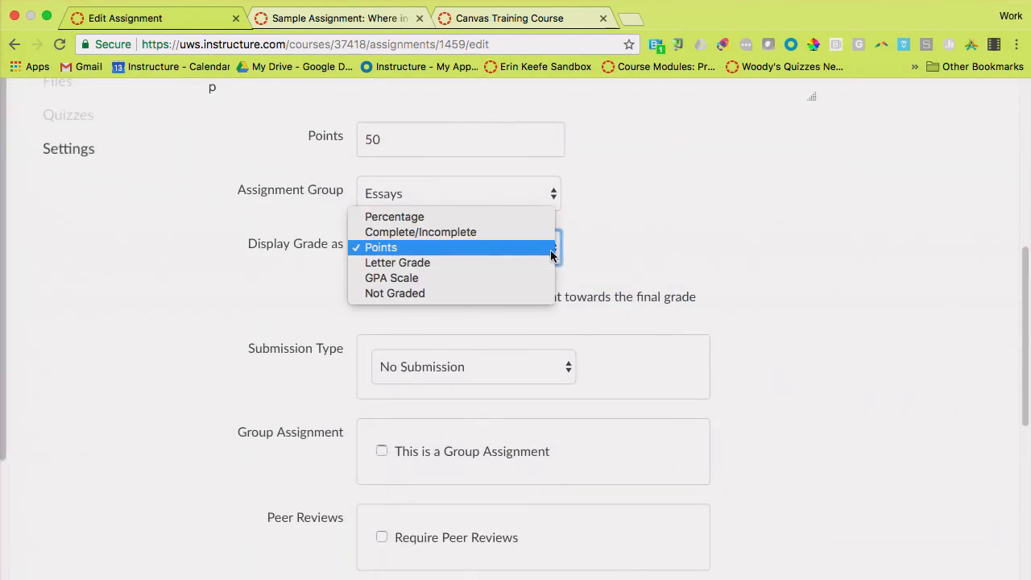
pyautogui.click(507, 219)
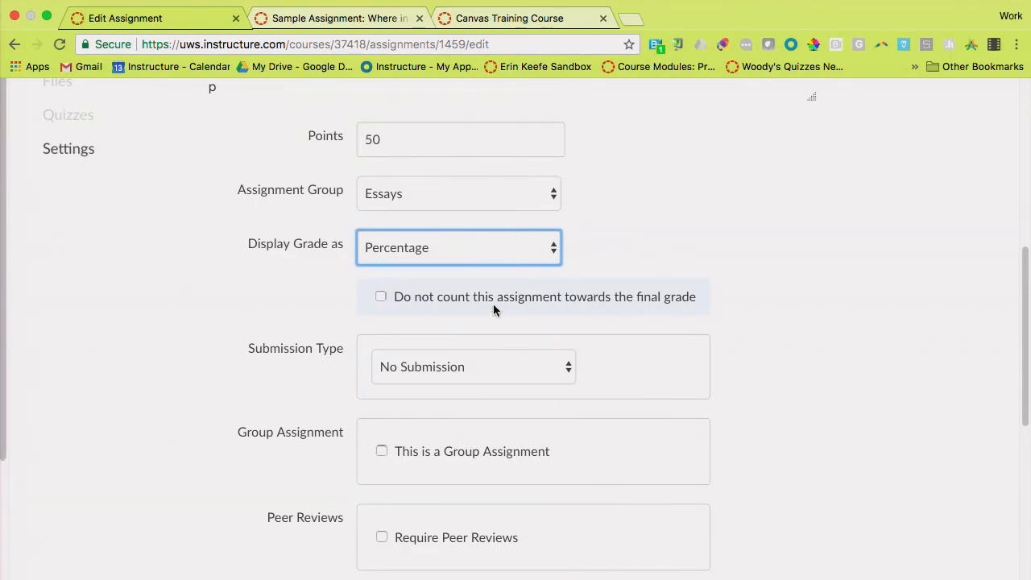
# Examine the option for not counting the assignment towards the final grade and the submission settings below it
pyautogui.scroll(5, 493, 310)
pyautogui.scroll(-1, 493, 309)
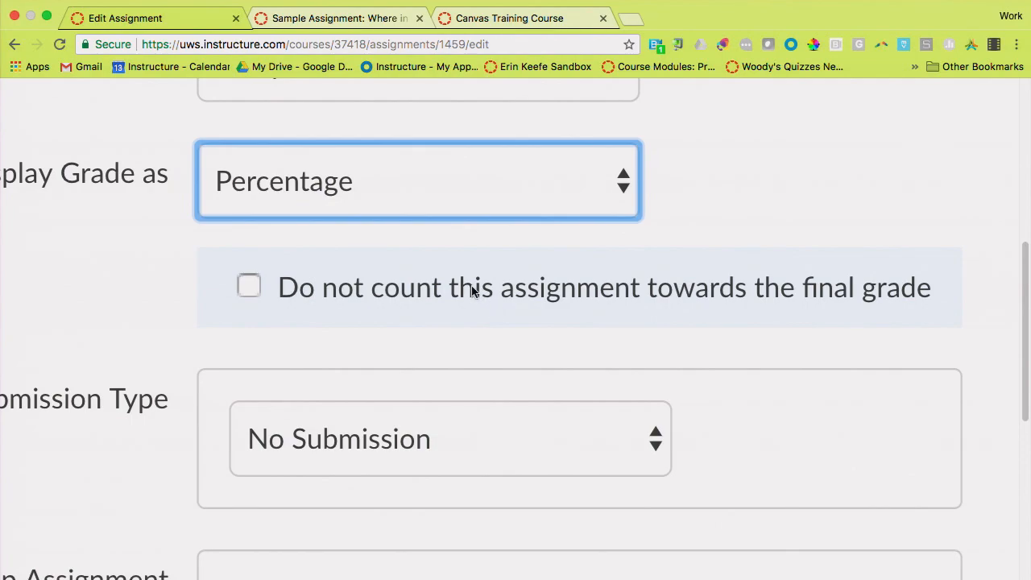
pyautogui.press('super+minus')
pyautogui.press('super+minus')
pyautogui.press('super+minus')
pyautogui.press('super+minus')
pyautogui.press('super+minus')
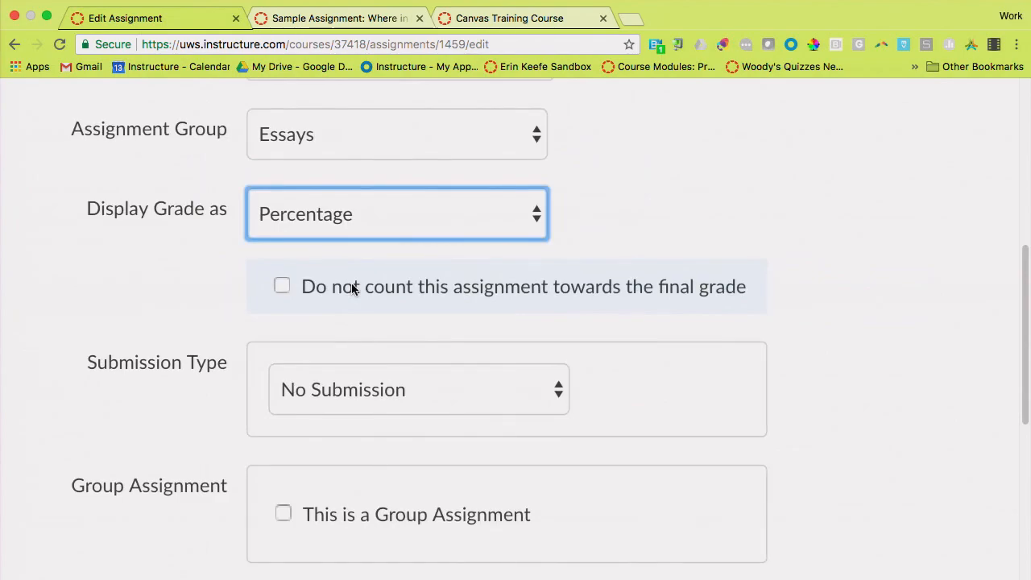
pyautogui.scroll(-1, 462, 334)
pyautogui.scroll(4, 459, 224)
pyautogui.scroll(-2, 459, 223)
pyautogui.scroll(2, 459, 224)
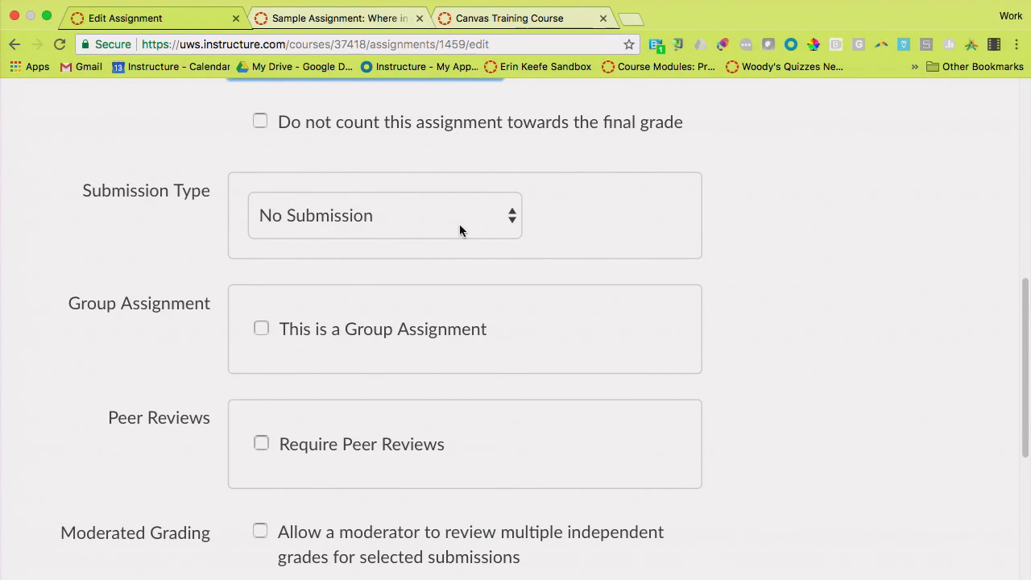
# Review the submission type choices, keeping No Submission, and look over the peer review, moderated grading and due date settings
pyautogui.click(460, 230)
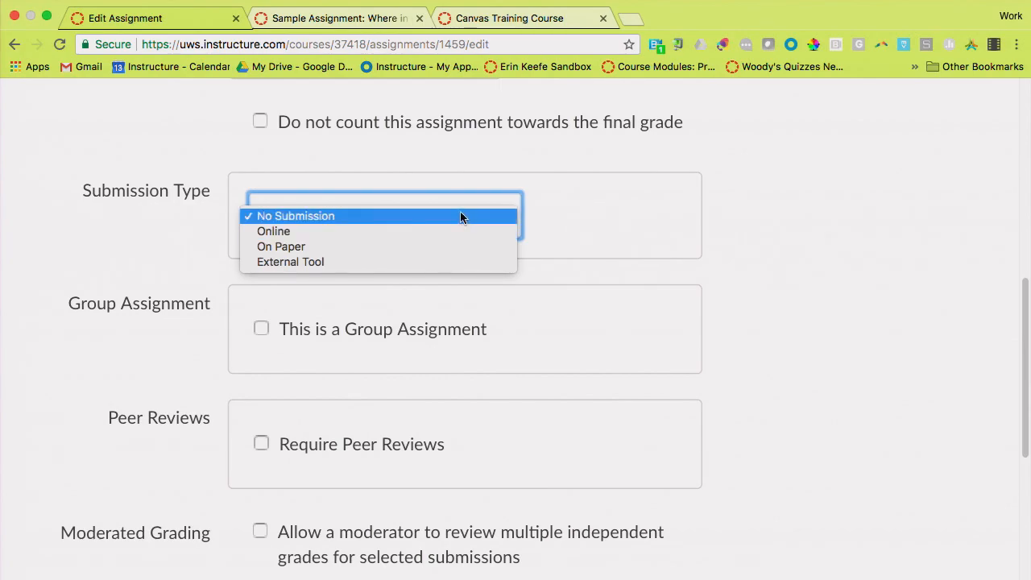
pyautogui.click(462, 216)
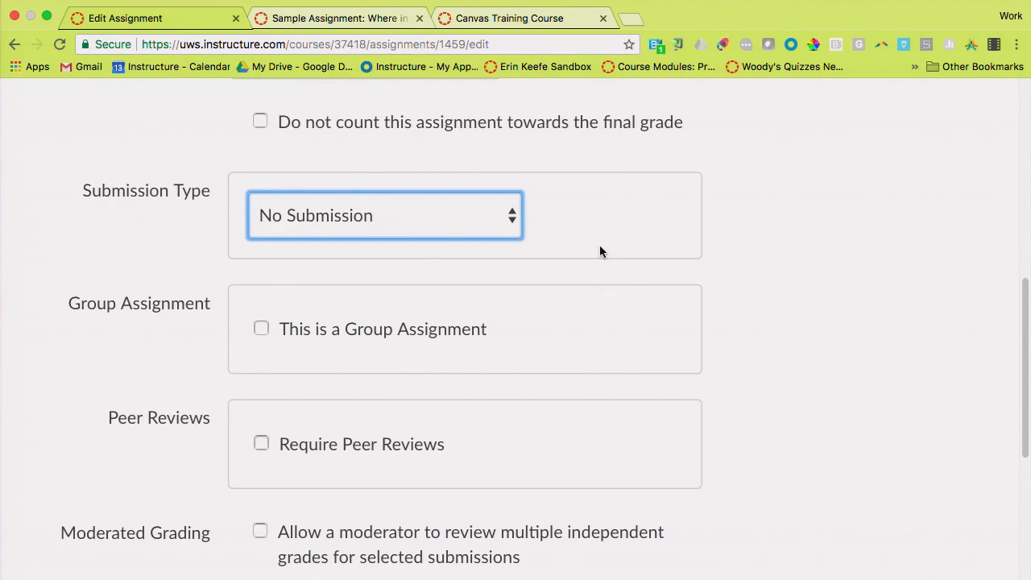
pyautogui.scroll(-10, 599, 245)
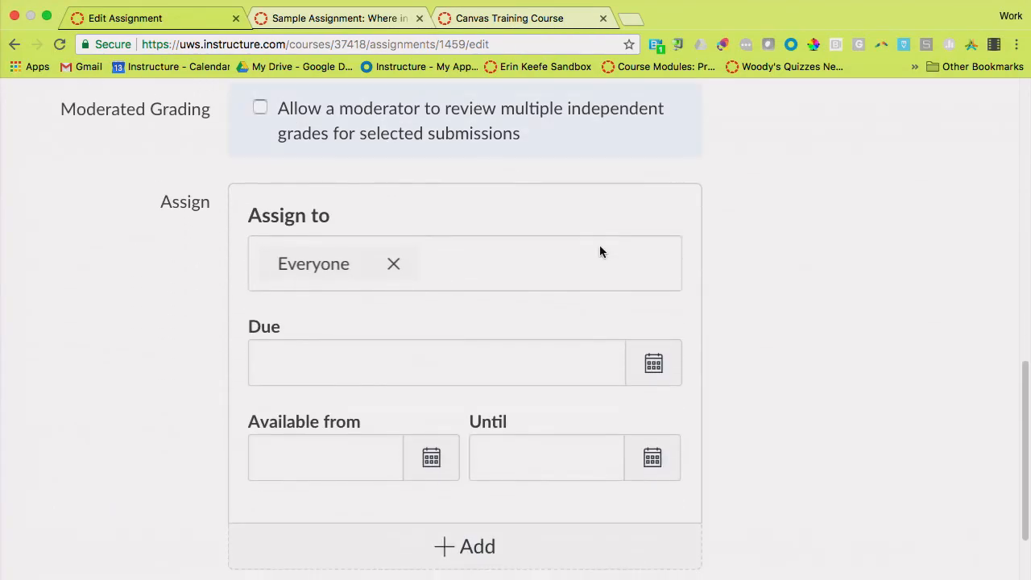
pyautogui.scroll(3, 499, 352)
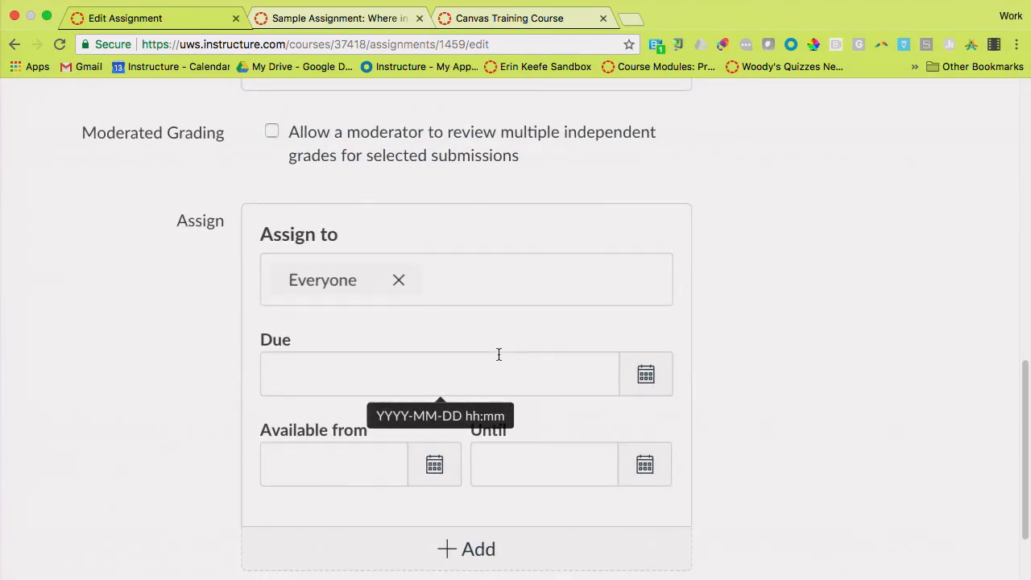
pyautogui.scroll(8, 499, 352)
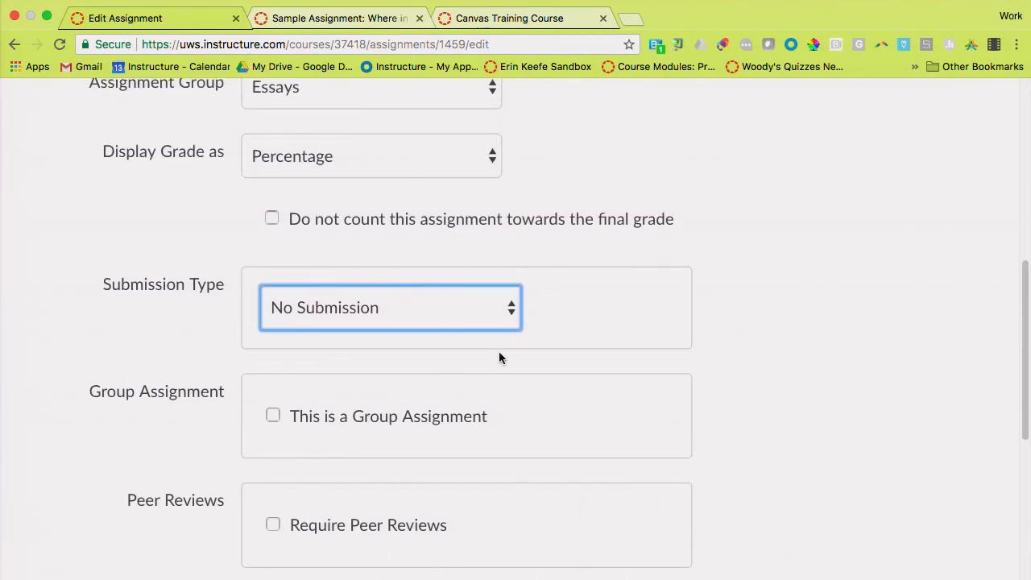
pyautogui.scroll(-1, 626, 341)
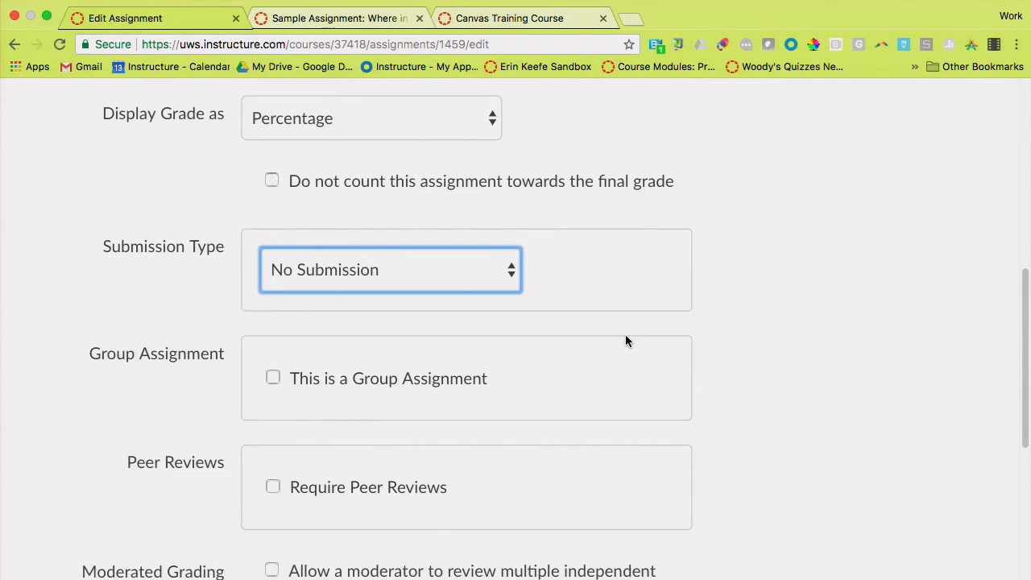
pyautogui.scroll(-1, 626, 341)
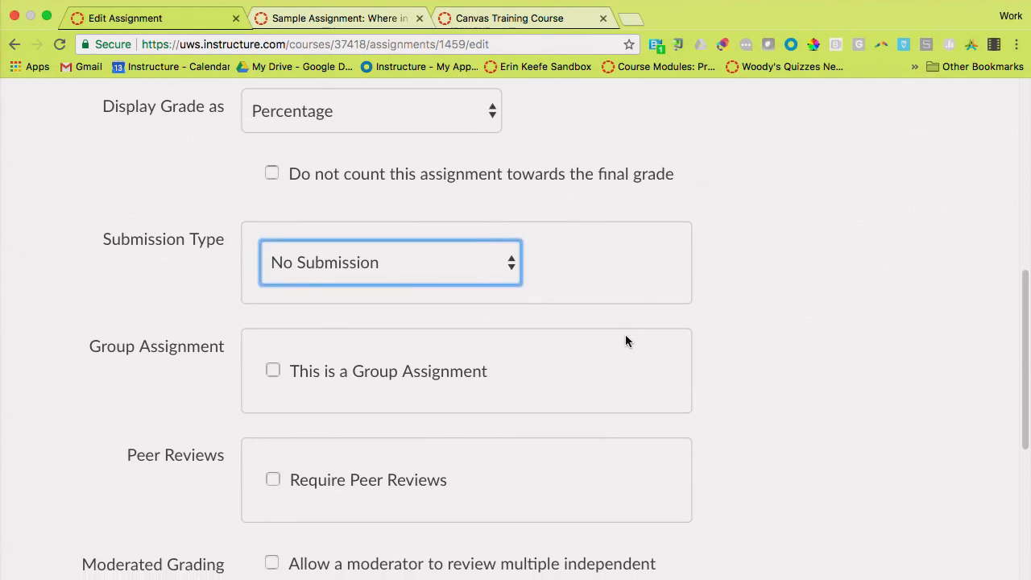
# Try Online and On Paper in turn as the assignment's submission type
pyautogui.click(473, 266)
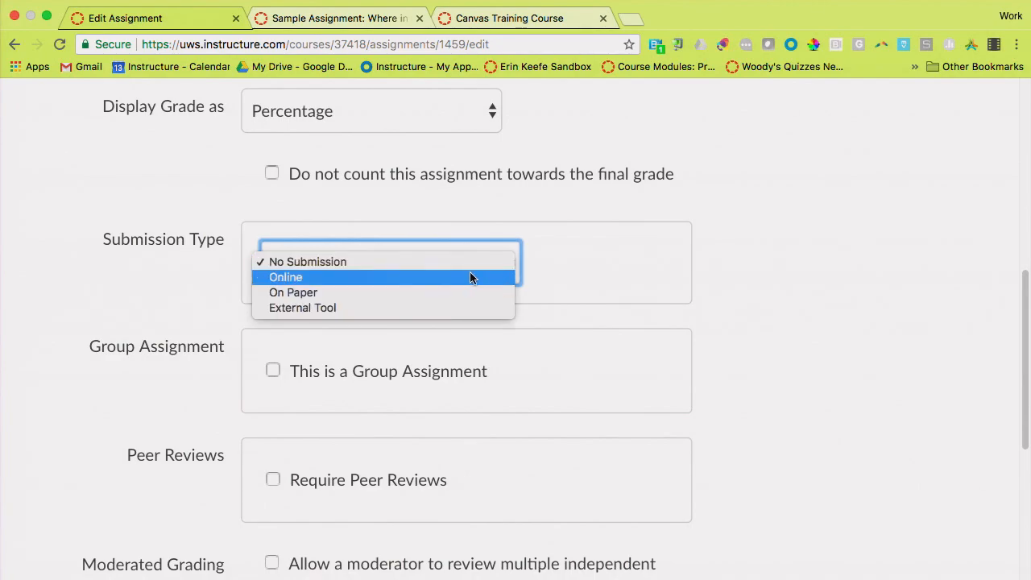
pyautogui.click(471, 277)
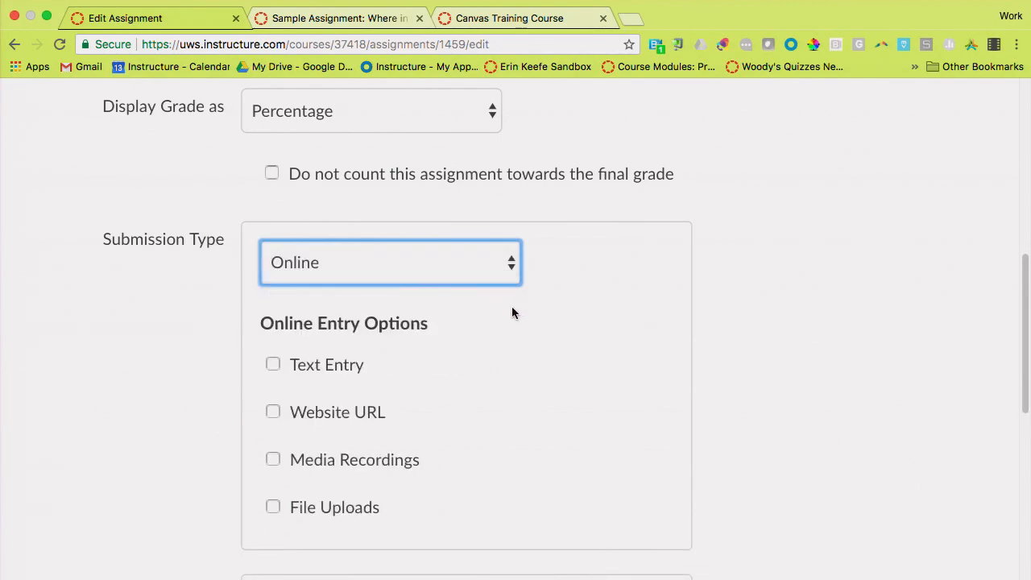
pyautogui.click(479, 266)
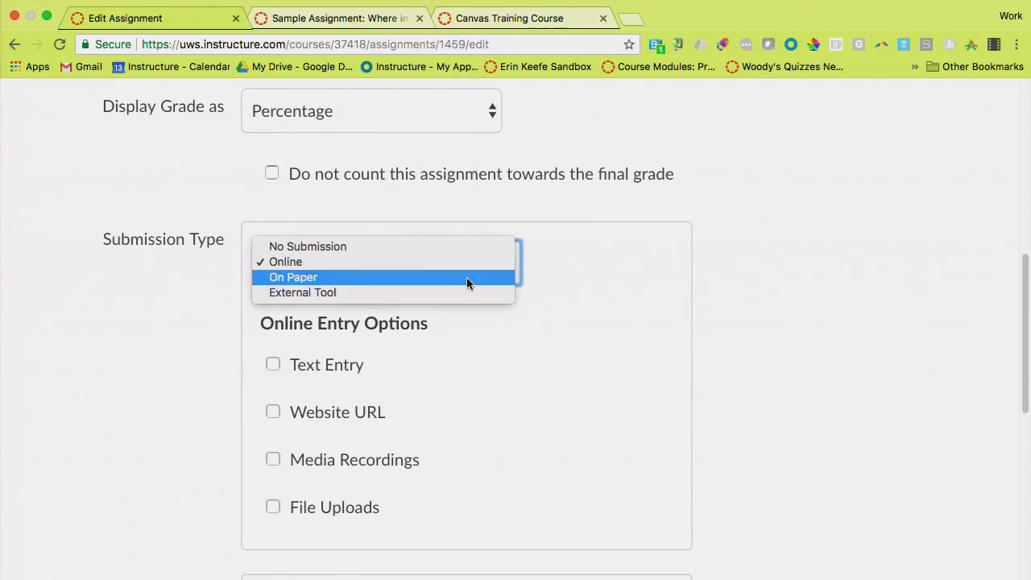
pyautogui.click(466, 277)
pyautogui.scroll(1, 650, 269)
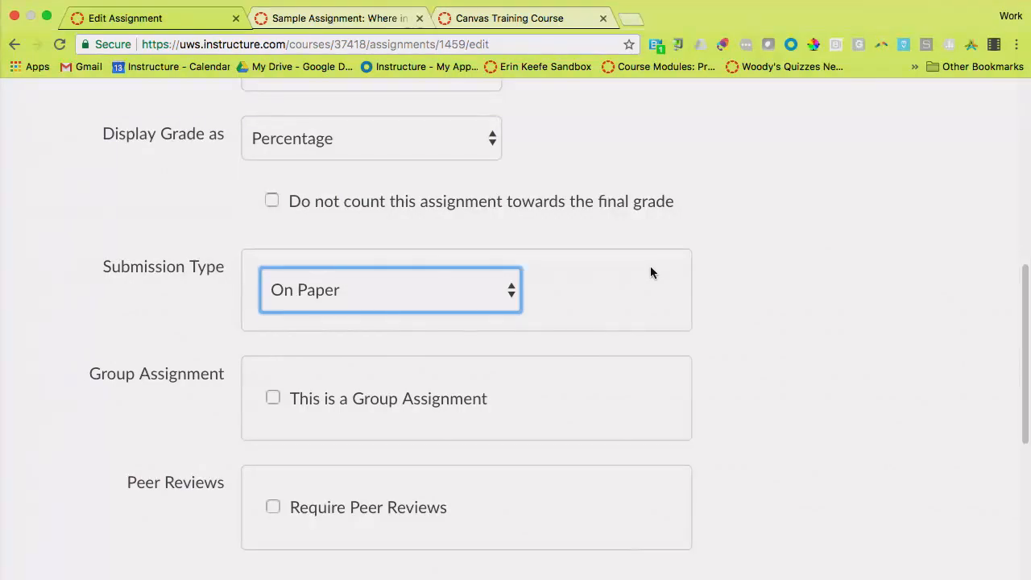
pyautogui.scroll(-1, 651, 267)
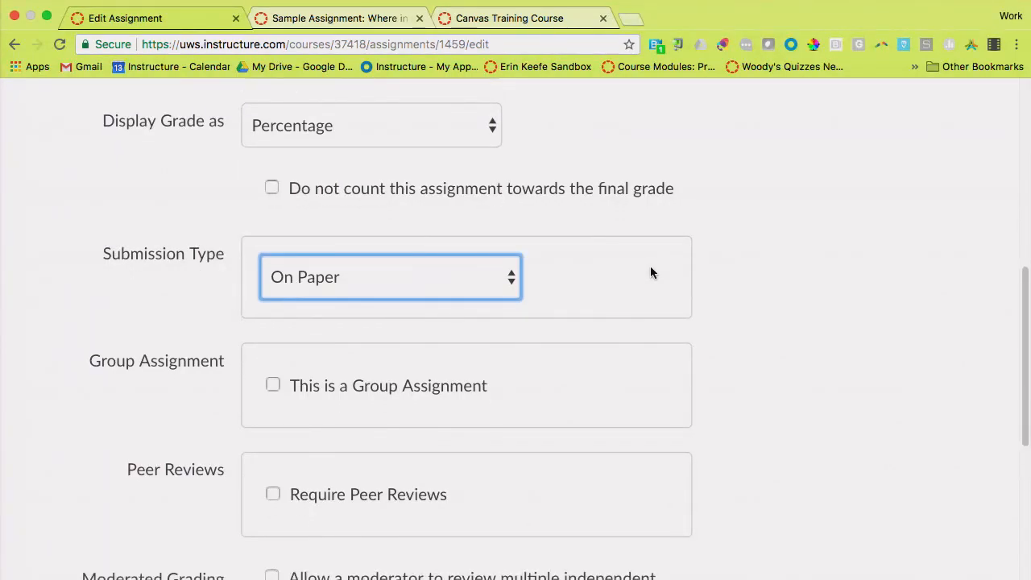
pyautogui.scroll(-1, 651, 273)
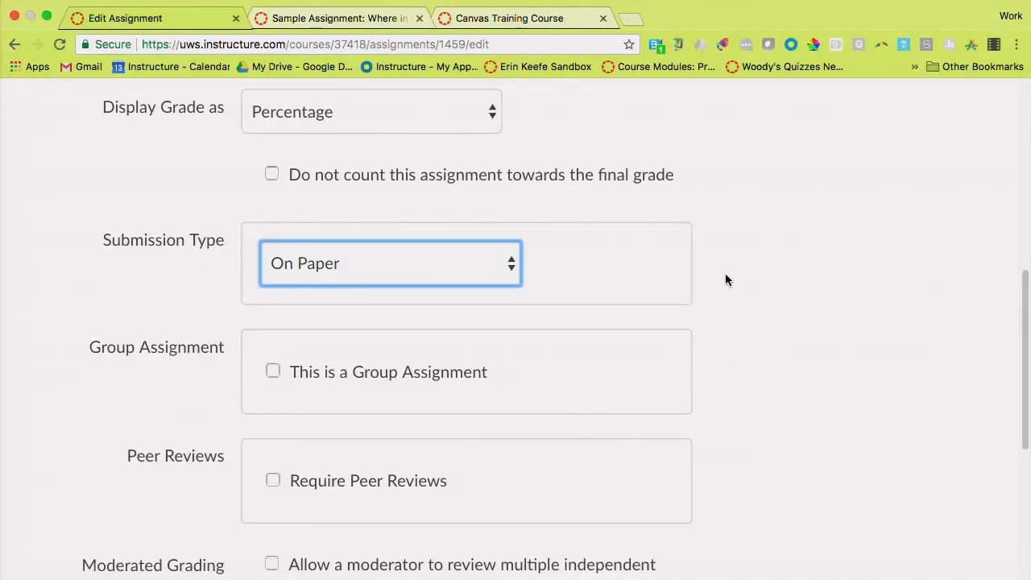
pyautogui.scroll(-1, 342, 297)
# Set the submission type to External Tool and view its tool URL options
pyautogui.click(348, 252)
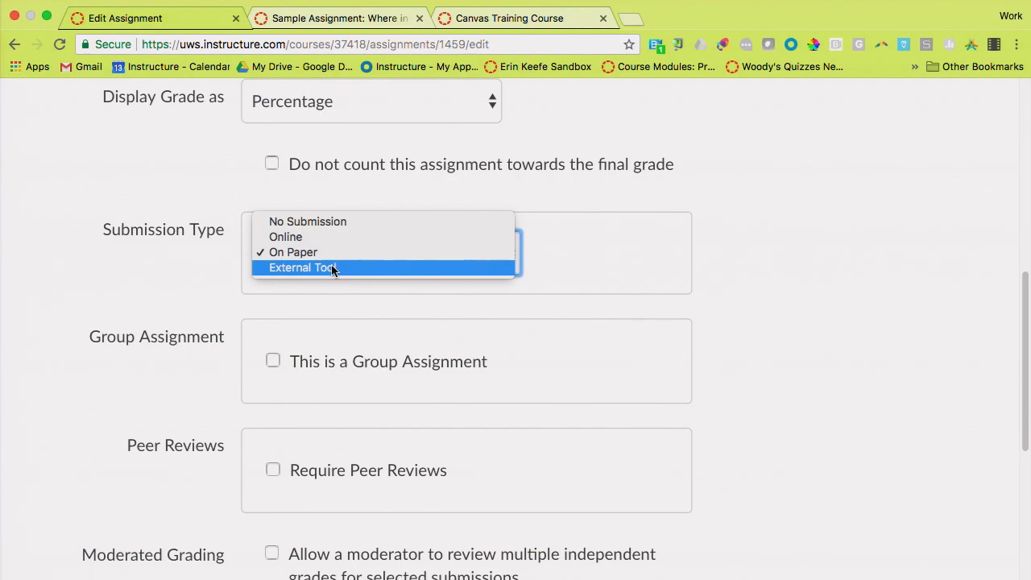
pyautogui.click(331, 266)
pyautogui.scroll(-1, 584, 338)
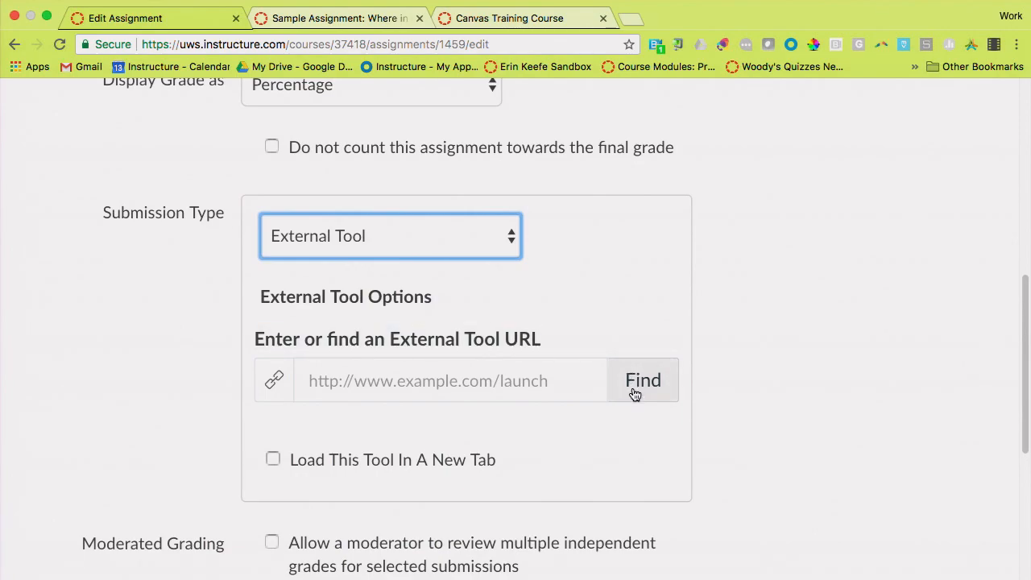
pyautogui.scroll(-1, 634, 394)
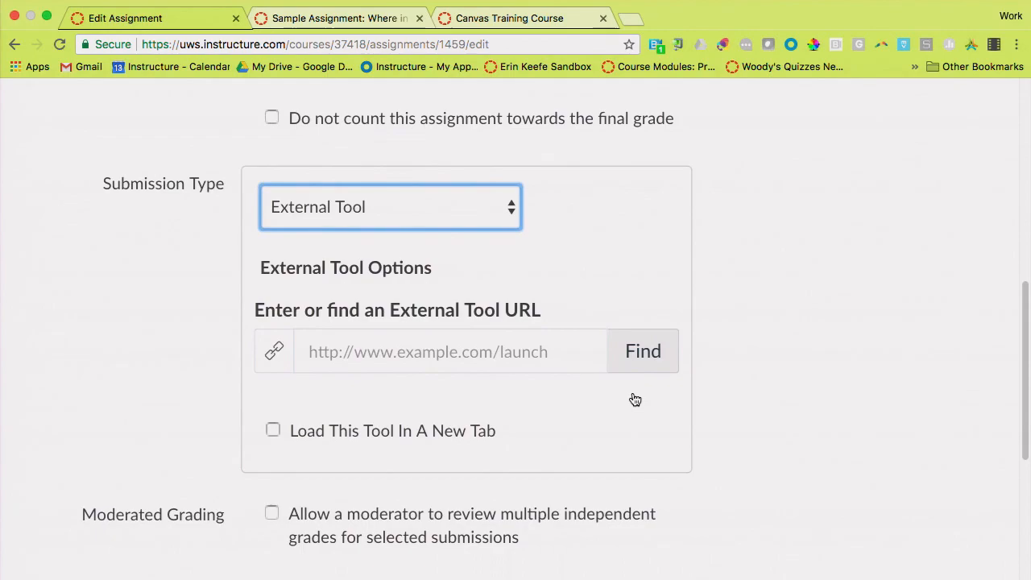
# Link Panda Assignment.docx from OneDrive through the Office 365 Cloud Assignment tool as the submission's external tool and save the assignment
pyautogui.click(640, 353)
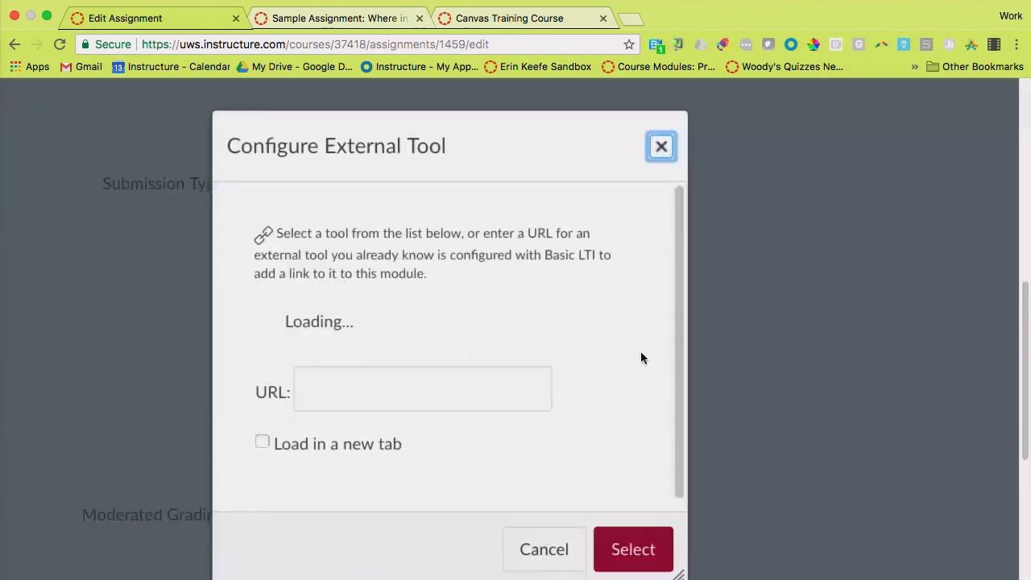
pyautogui.scroll(-3, 510, 312)
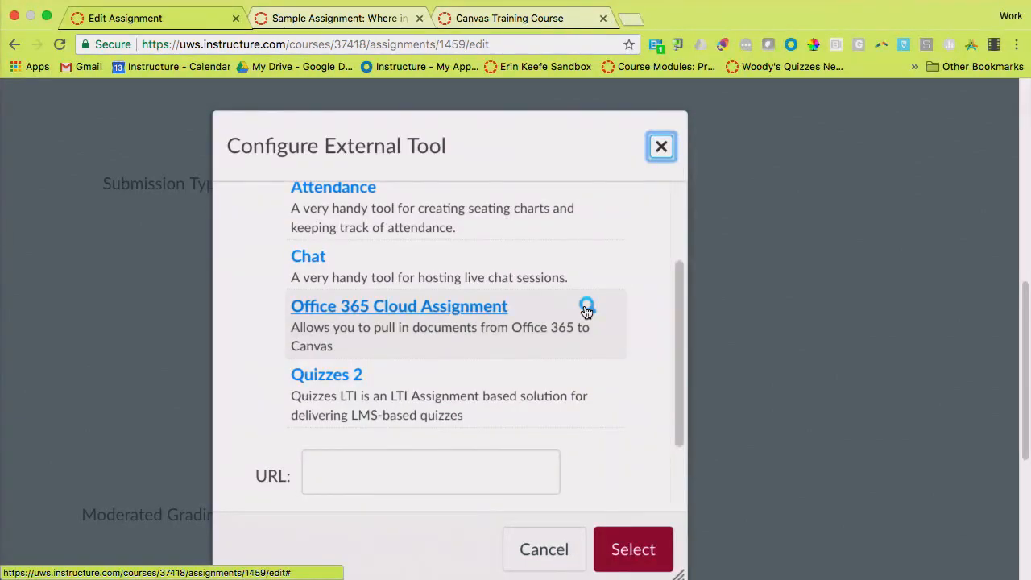
pyautogui.click(586, 308)
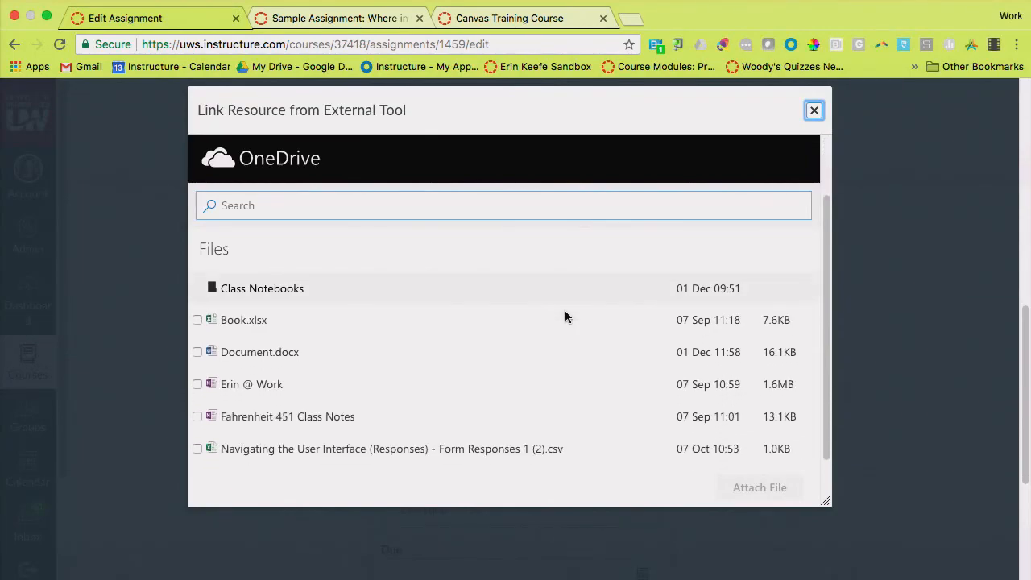
pyautogui.scroll(-2, 564, 314)
pyautogui.scroll(-2, 314, 375)
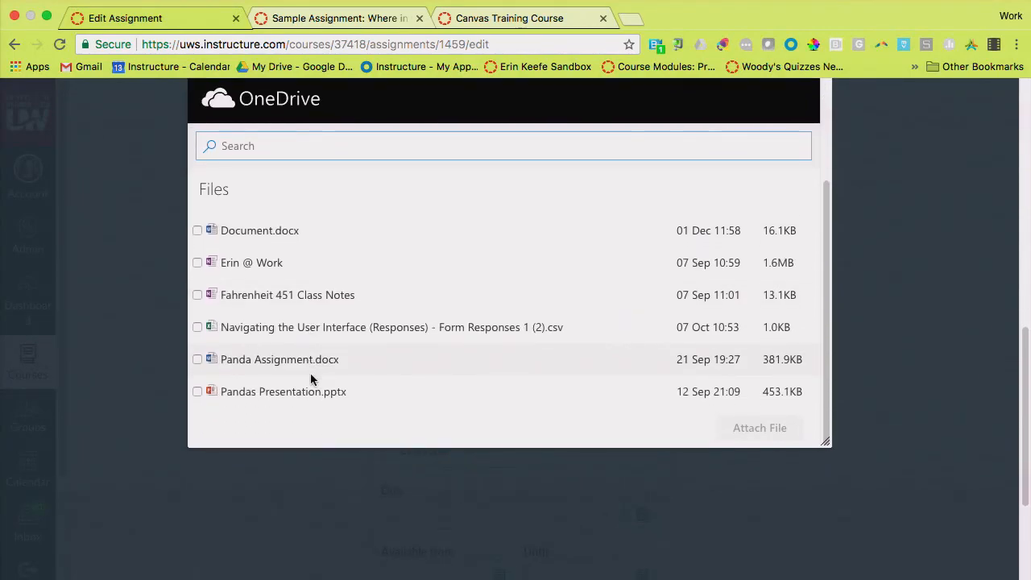
pyautogui.click(197, 360)
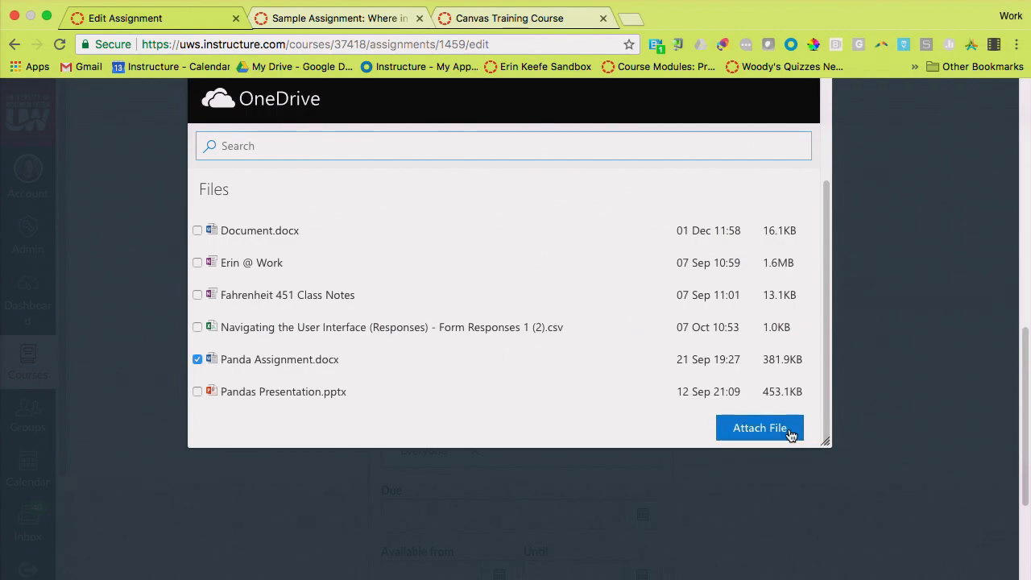
pyautogui.click(760, 428)
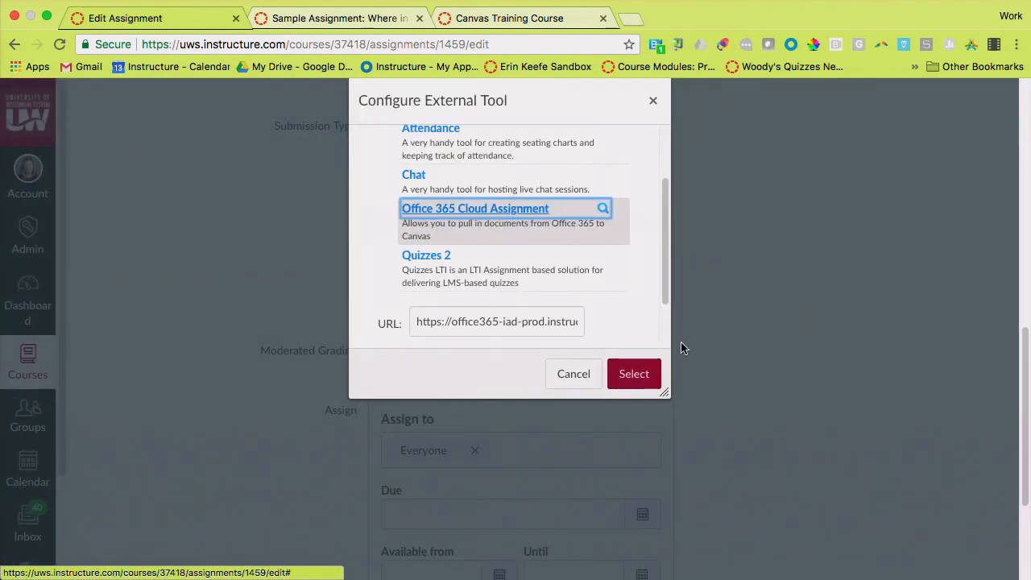
pyautogui.click(629, 374)
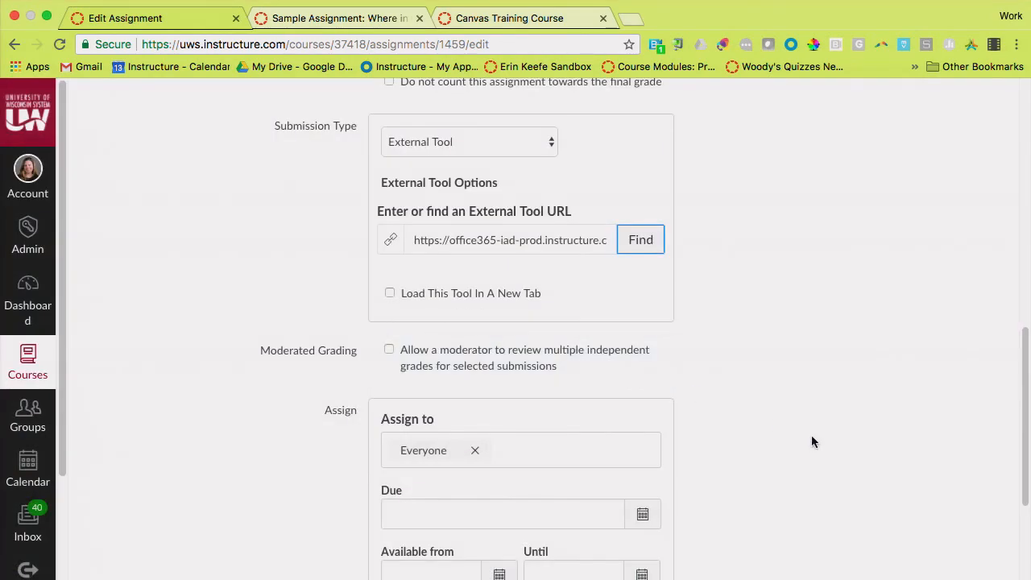
pyautogui.scroll(-5, 812, 435)
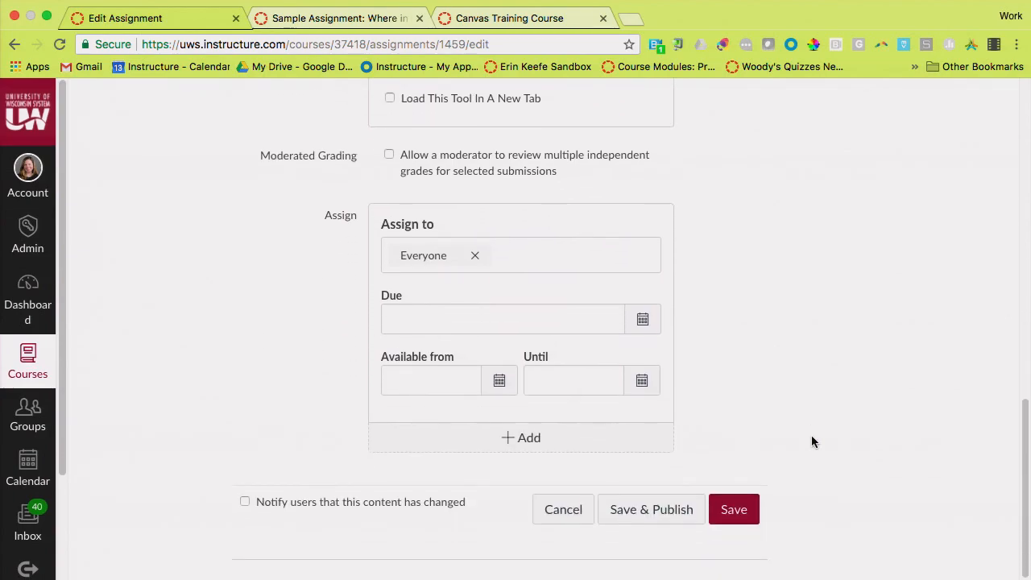
pyautogui.click(727, 517)
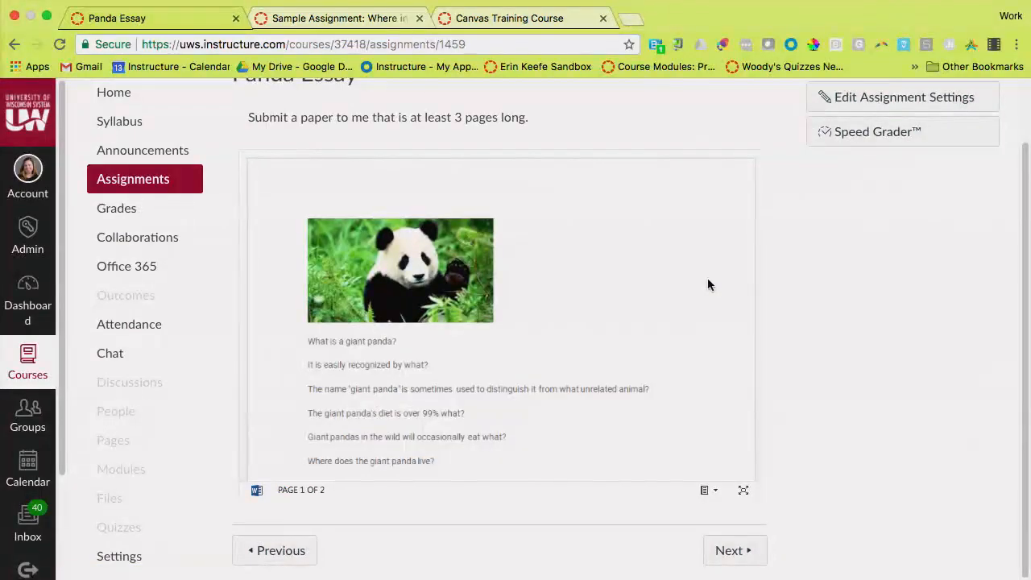
# Look through the panda question document embedded in the saved Panda Essay assignment
pyautogui.scroll(-1, 707, 278)
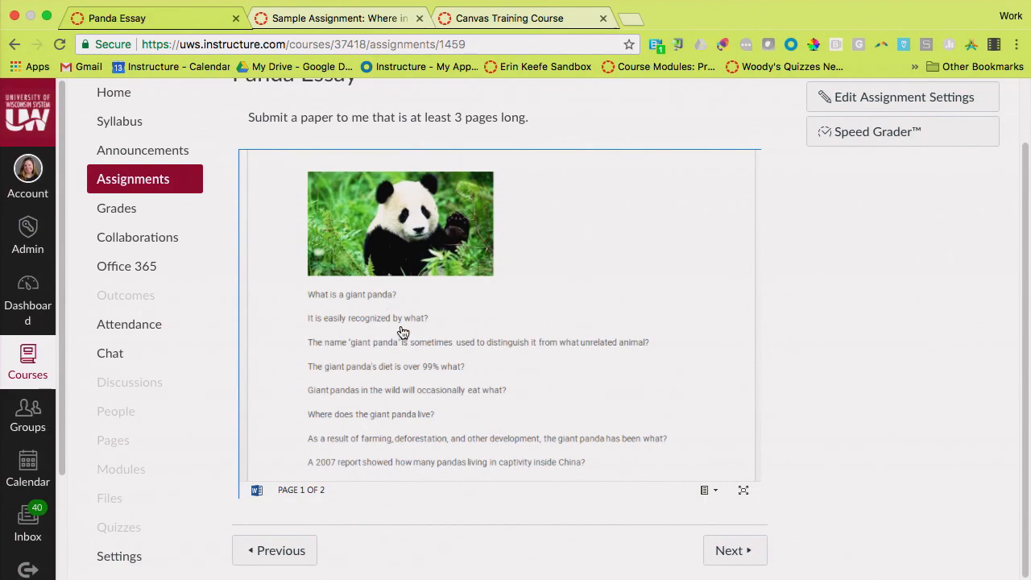
pyautogui.scroll(-5, 444, 348)
pyautogui.scroll(-5, 444, 351)
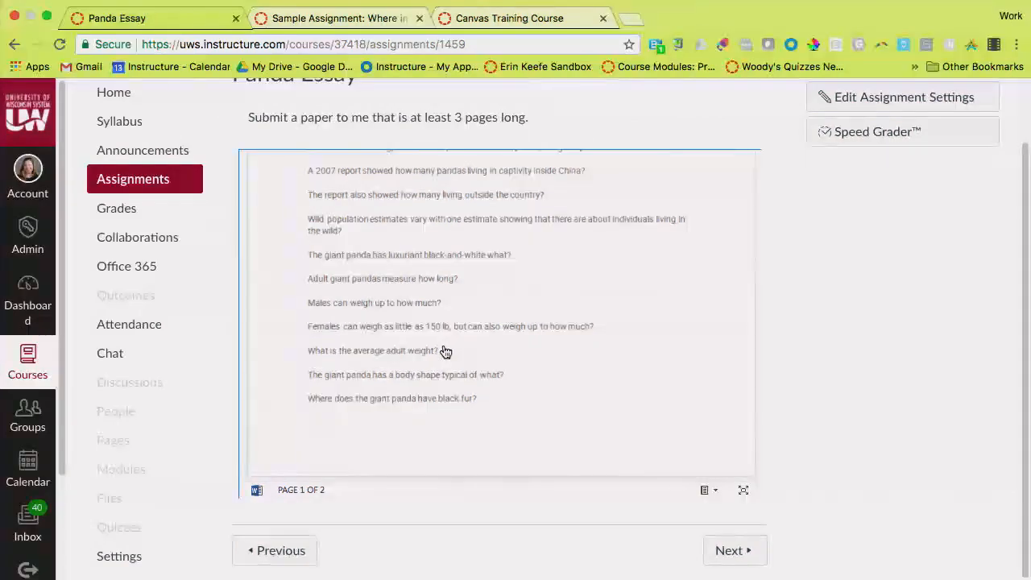
pyautogui.scroll(-3, 446, 352)
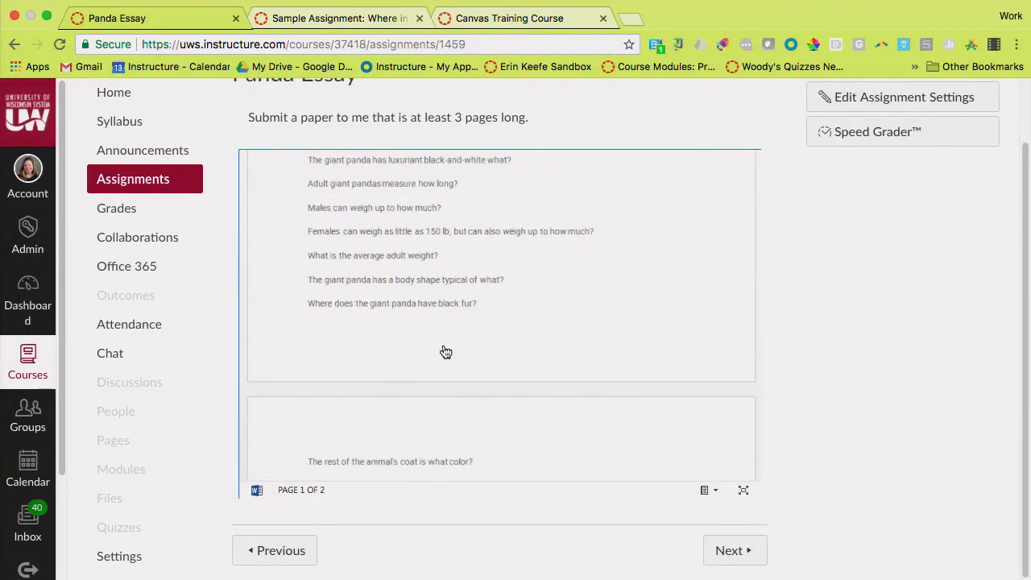
pyautogui.scroll(-1, 446, 352)
pyautogui.scroll(15, 446, 352)
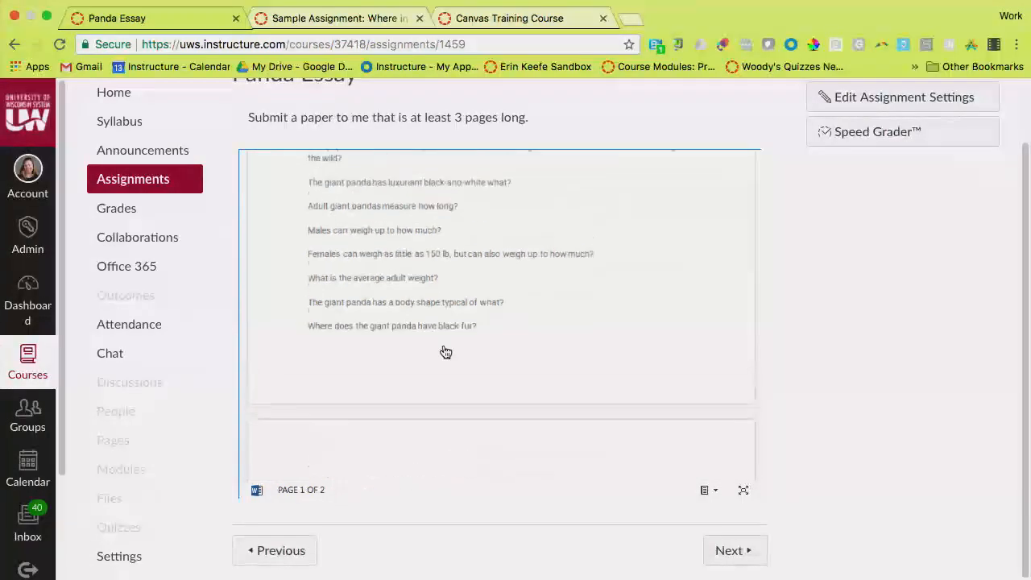
pyautogui.scroll(-3, 445, 352)
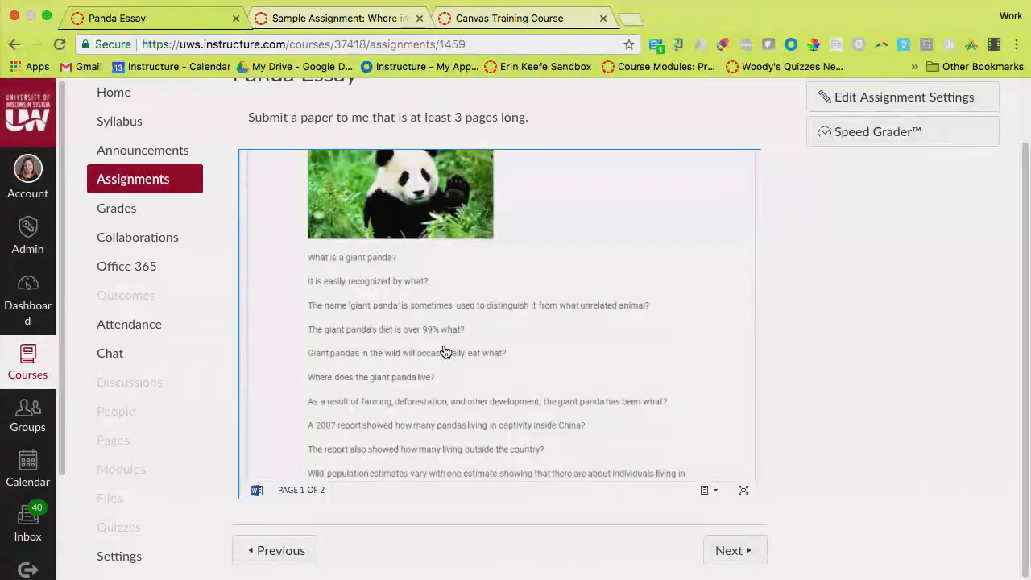
pyautogui.scroll(2, 873, 312)
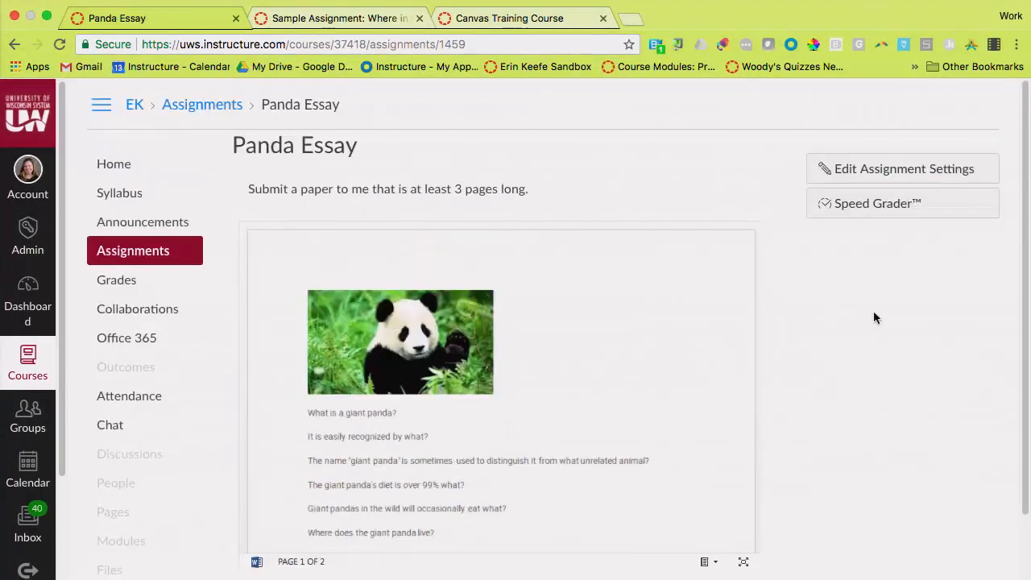
# Reopen the Panda Essay settings for editing and set the submission type to Online
pyautogui.click(885, 172)
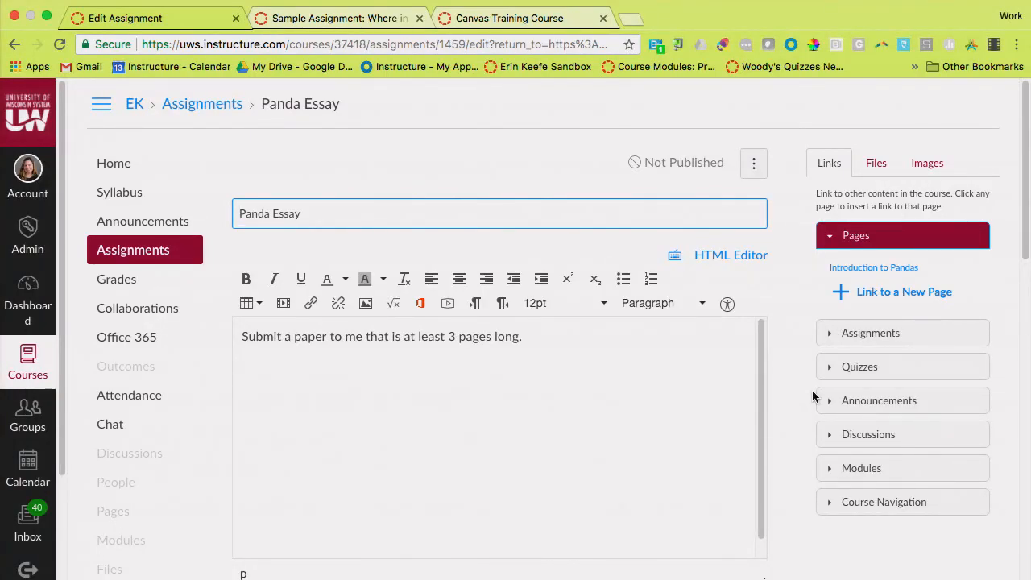
pyautogui.scroll(-5, 812, 391)
pyautogui.scroll(-2, 812, 396)
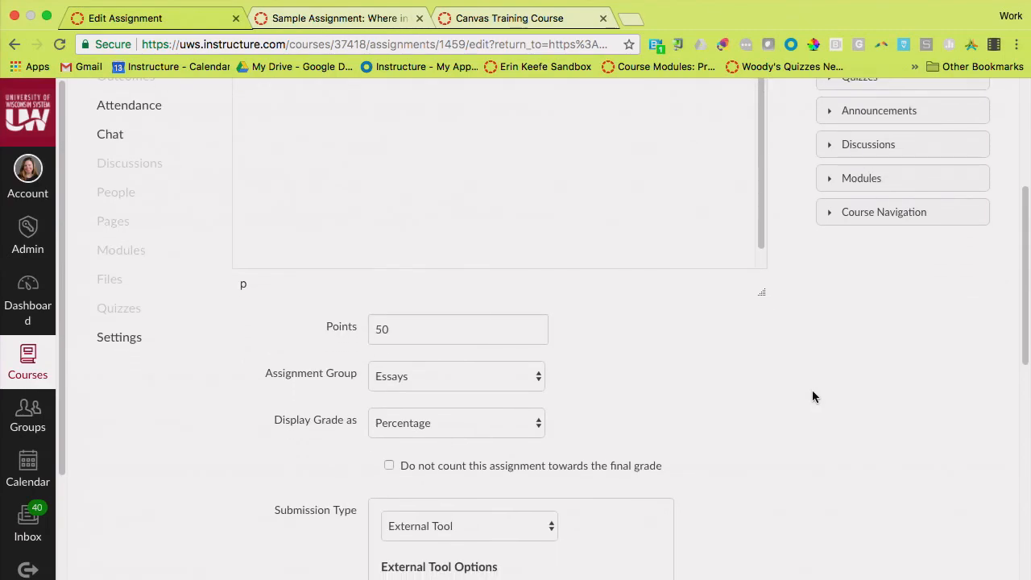
pyautogui.scroll(-1, 813, 396)
pyautogui.scroll(-2, 725, 419)
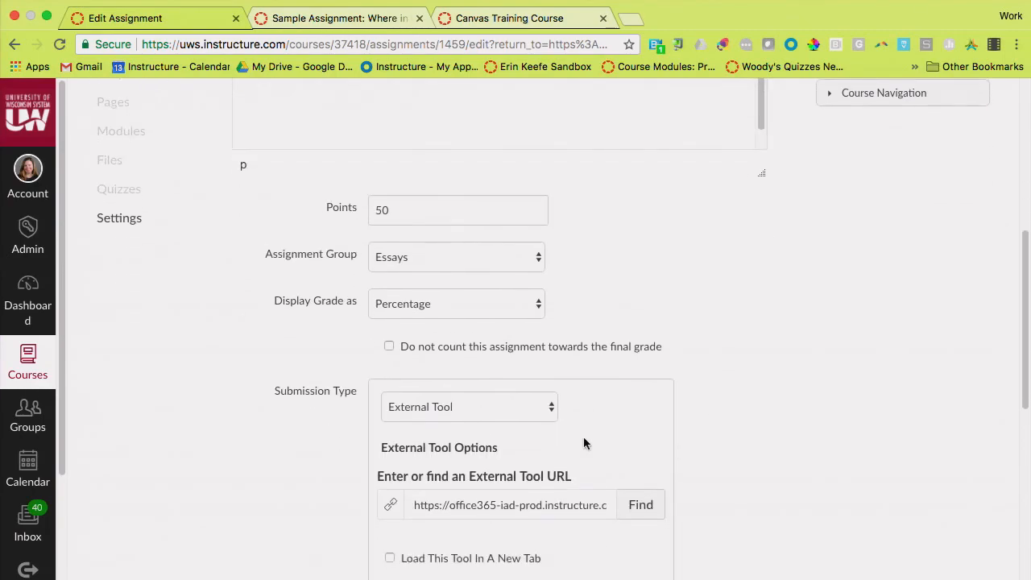
pyautogui.click(530, 413)
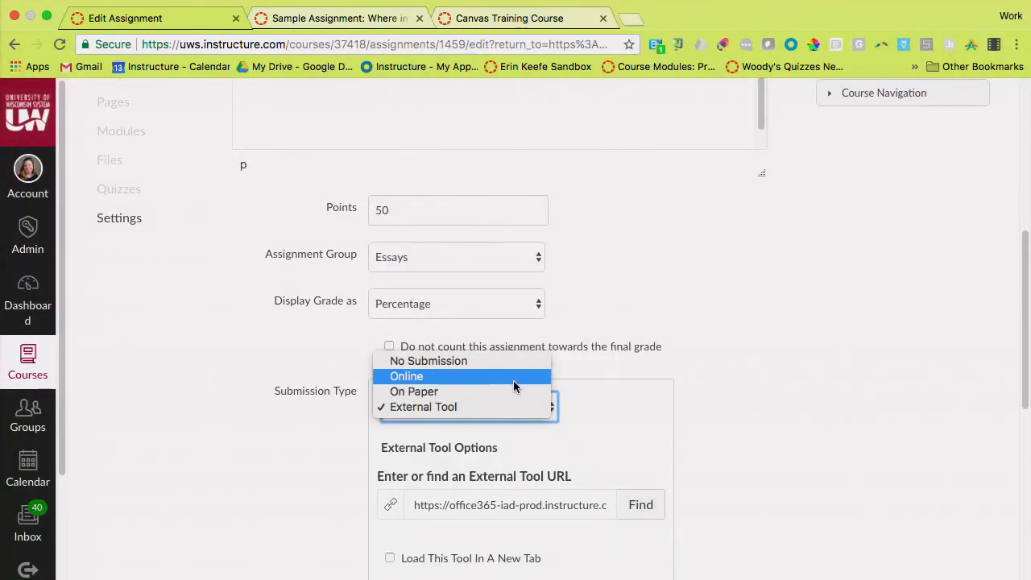
pyautogui.click(514, 381)
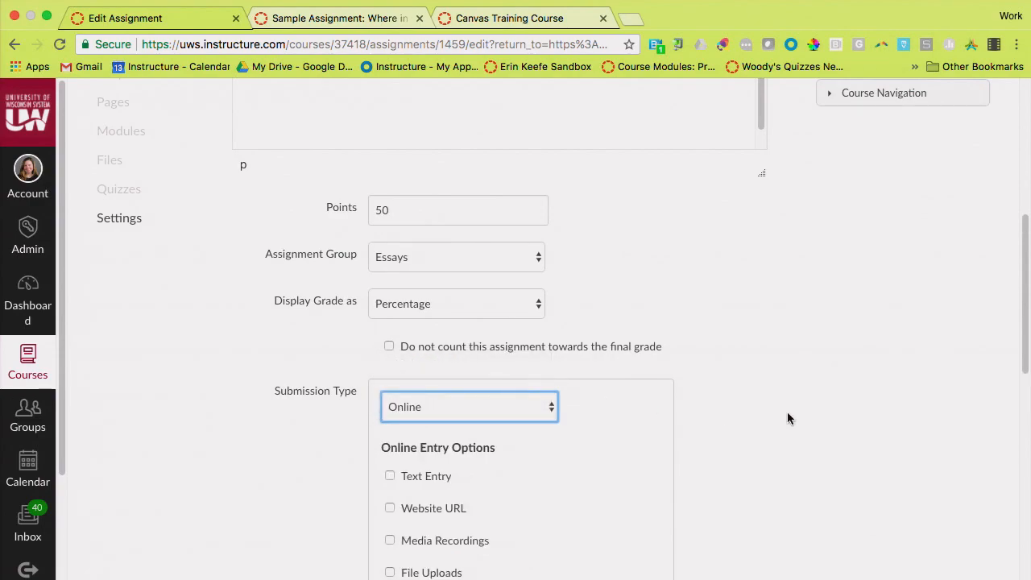
pyautogui.scroll(-3, 788, 417)
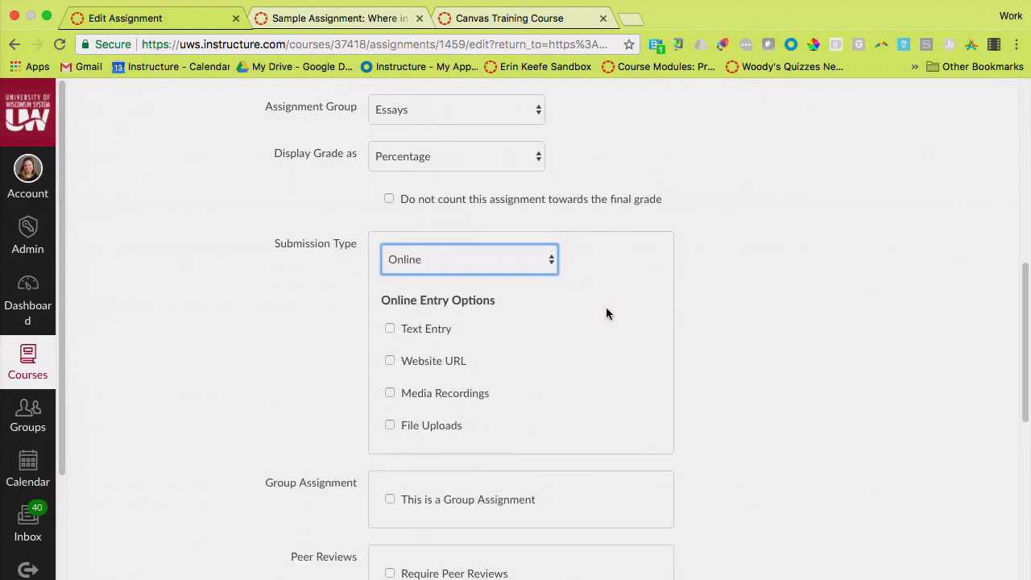
pyautogui.press('super+plus')
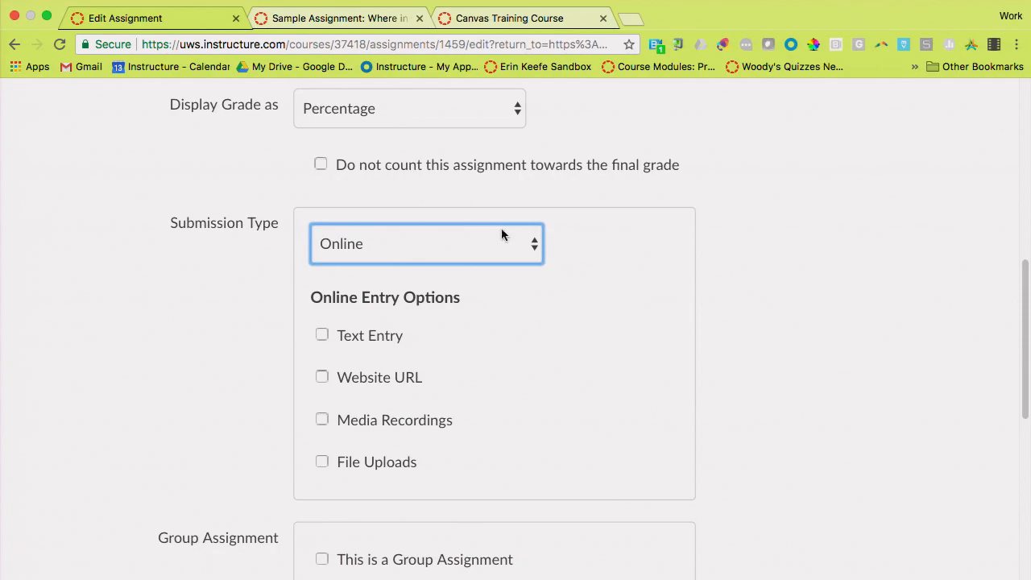
pyautogui.scroll(-2, 514, 273)
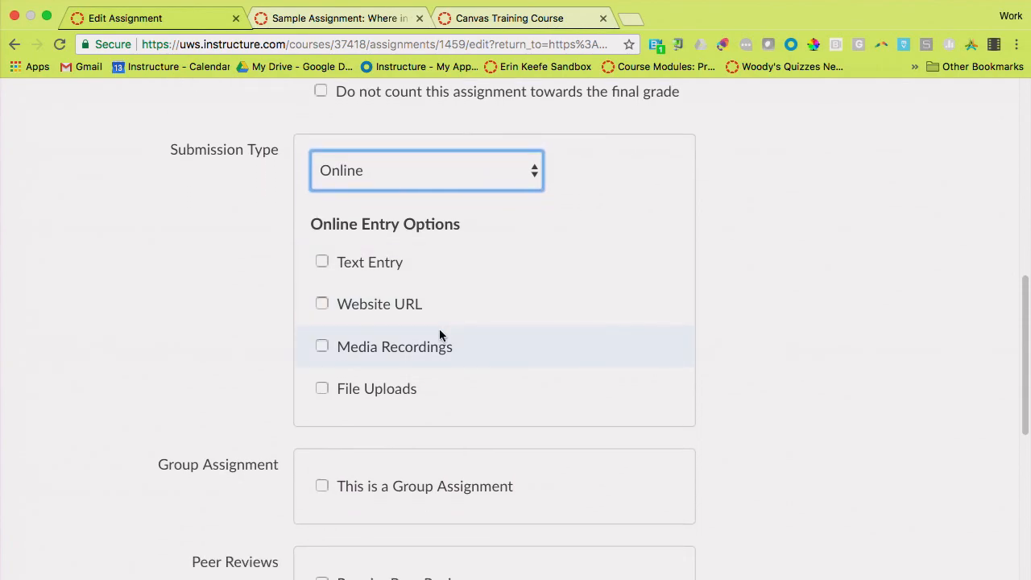
# Try enabling Text Entry, Website URL, Media Recordings and File Uploads together, and clear all four again
pyautogui.click(439, 335)
pyautogui.click(323, 264)
pyautogui.click(324, 305)
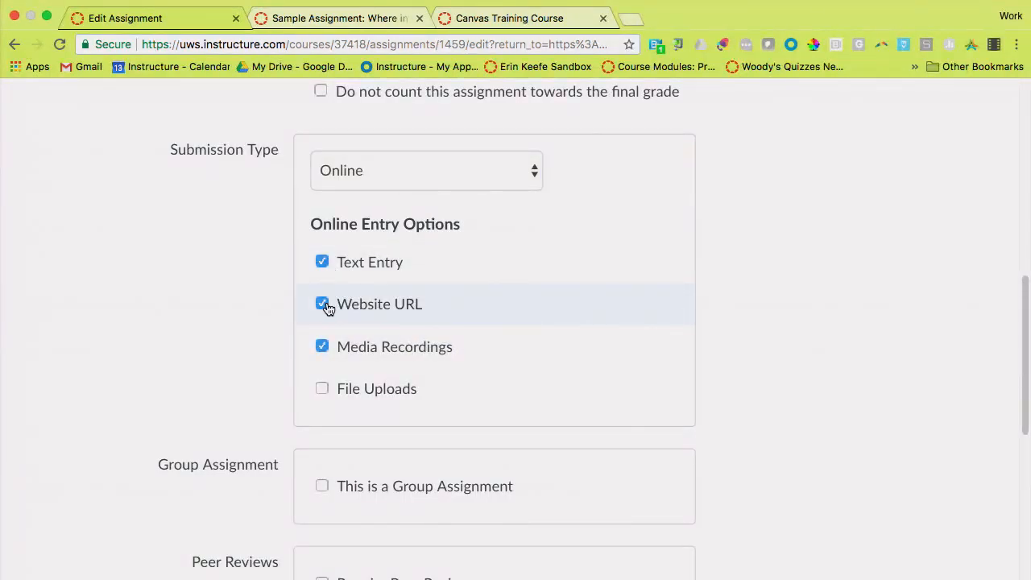
pyautogui.click(322, 388)
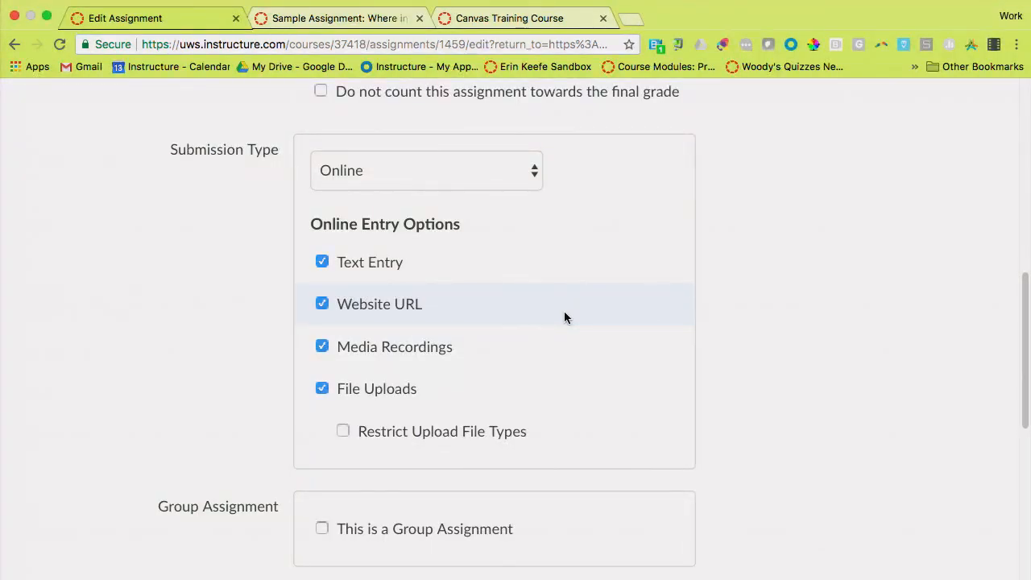
pyautogui.click(322, 262)
pyautogui.click(322, 304)
pyautogui.click(322, 346)
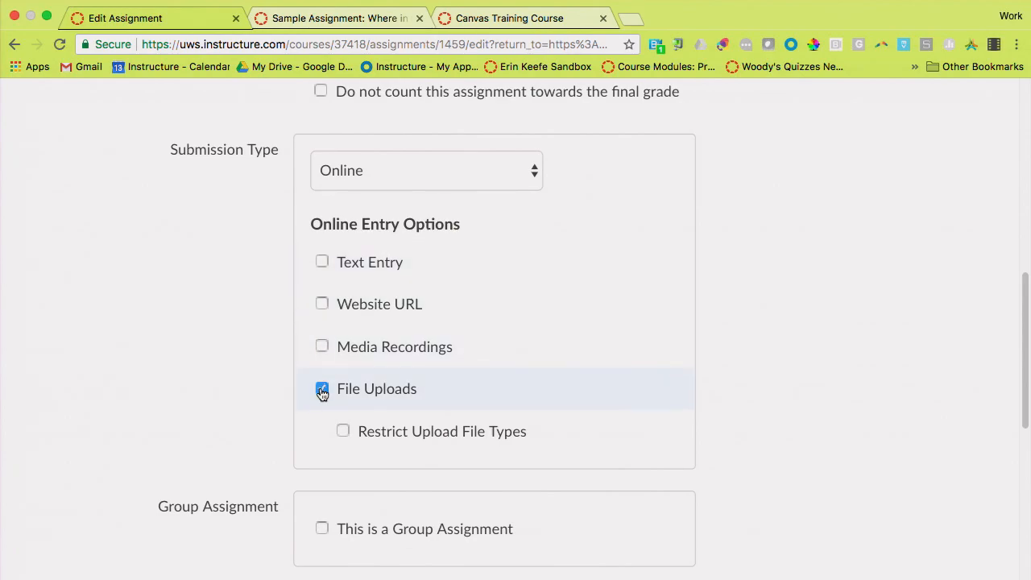
pyautogui.click(322, 390)
# Try Text Entry, Website URL and Media Recordings in turn as the only online entry option, clearing each again
pyautogui.click(322, 262)
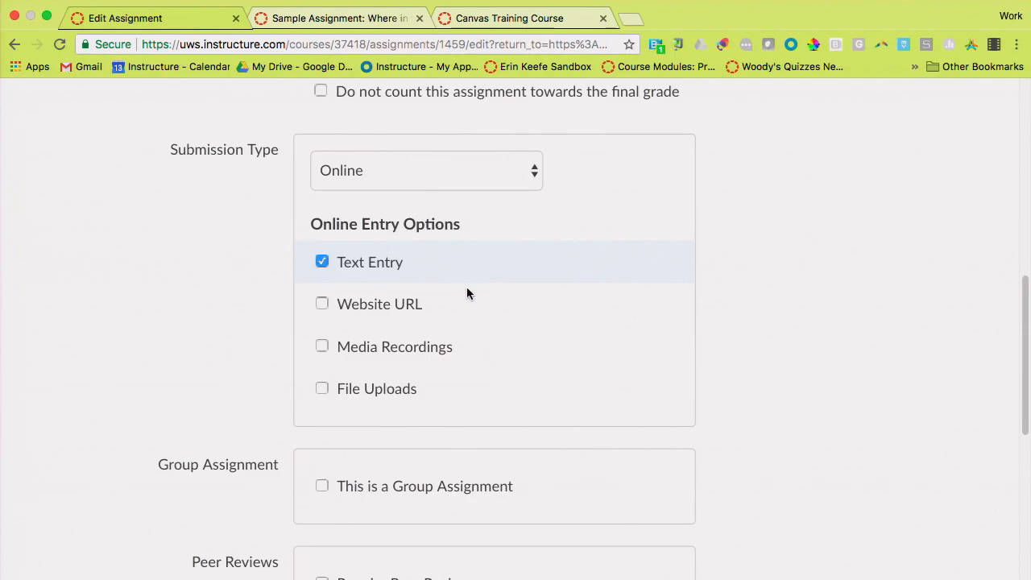
pyautogui.scroll(-1, 507, 304)
pyautogui.scroll(1, 508, 303)
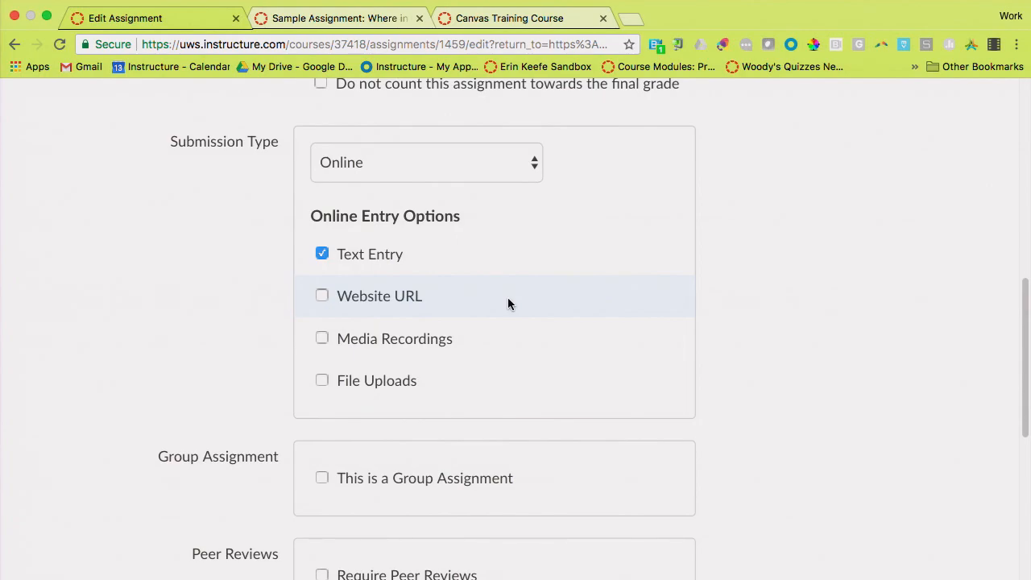
pyautogui.click(321, 255)
pyautogui.click(322, 296)
pyautogui.scroll(-1, 503, 300)
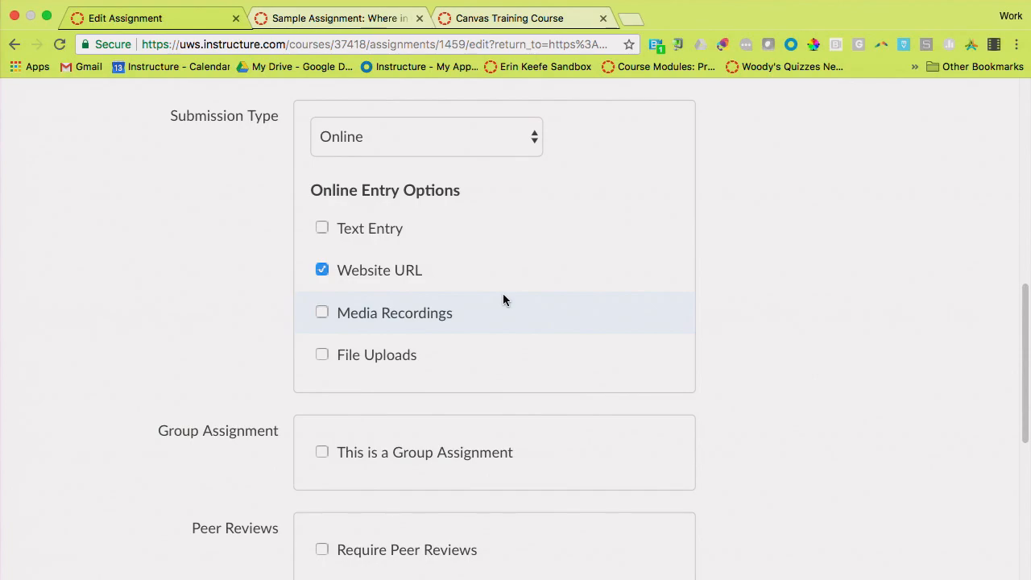
pyautogui.click(322, 274)
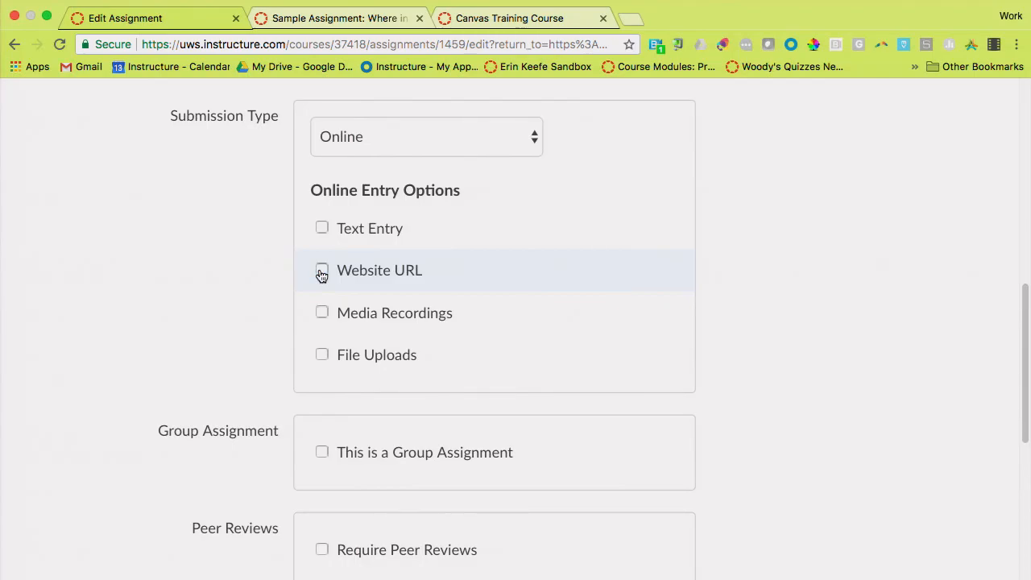
pyautogui.click(322, 316)
pyautogui.scroll(-1, 394, 357)
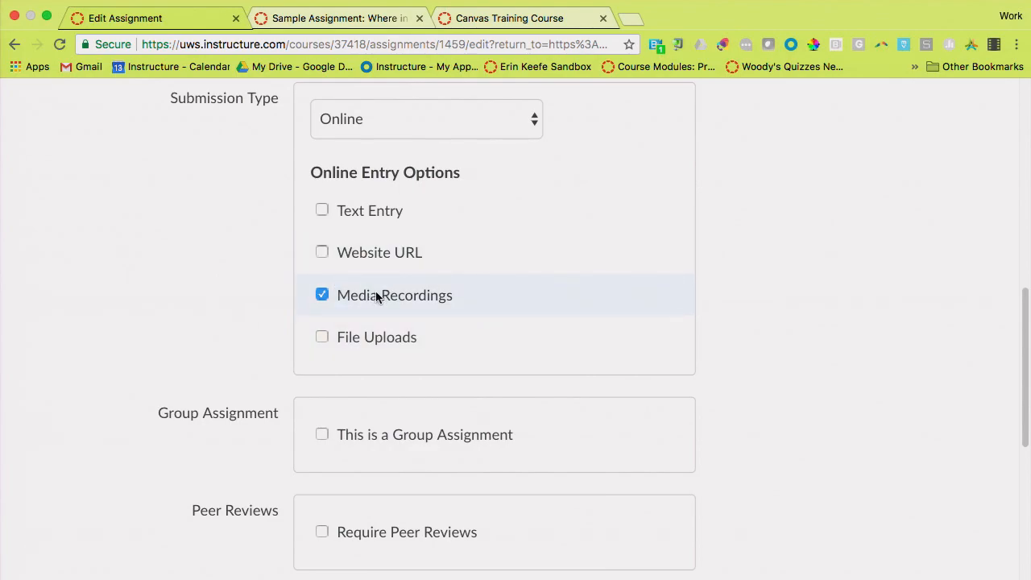
pyautogui.click(322, 296)
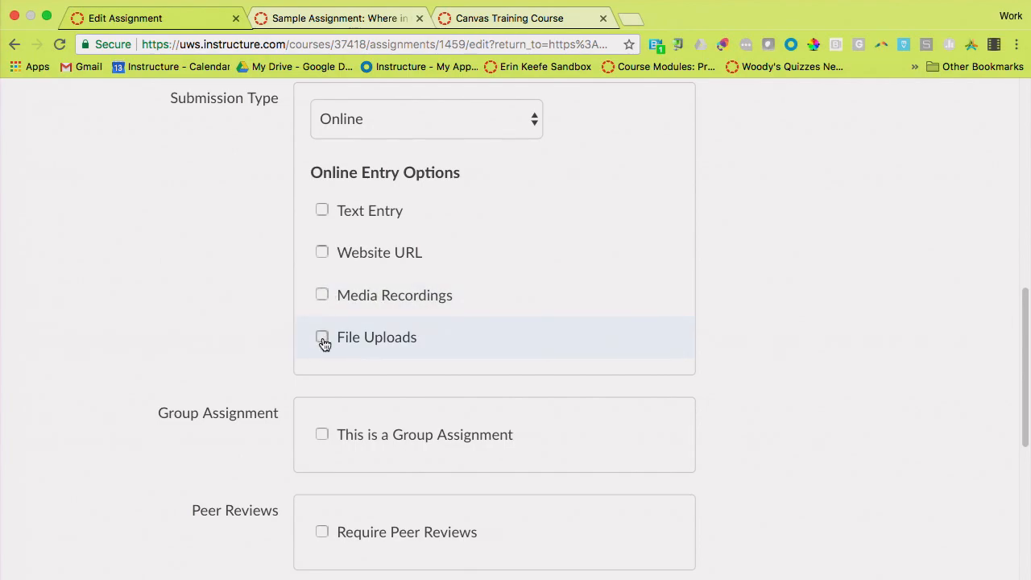
# Enable File Uploads as the only online entry option
pyautogui.click(322, 337)
pyautogui.scroll(-2, 450, 347)
pyautogui.scroll(1, 451, 348)
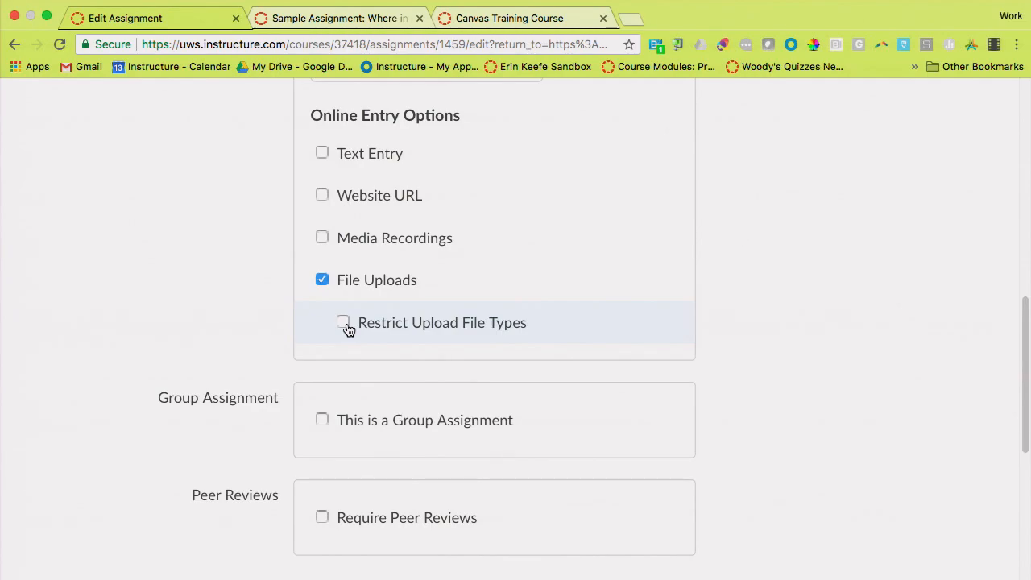
# Try restricting the upload file types to ppt, pdf and lift the restriction again
pyautogui.click(347, 325)
pyautogui.click(464, 369)
pyautogui.write('ppt')
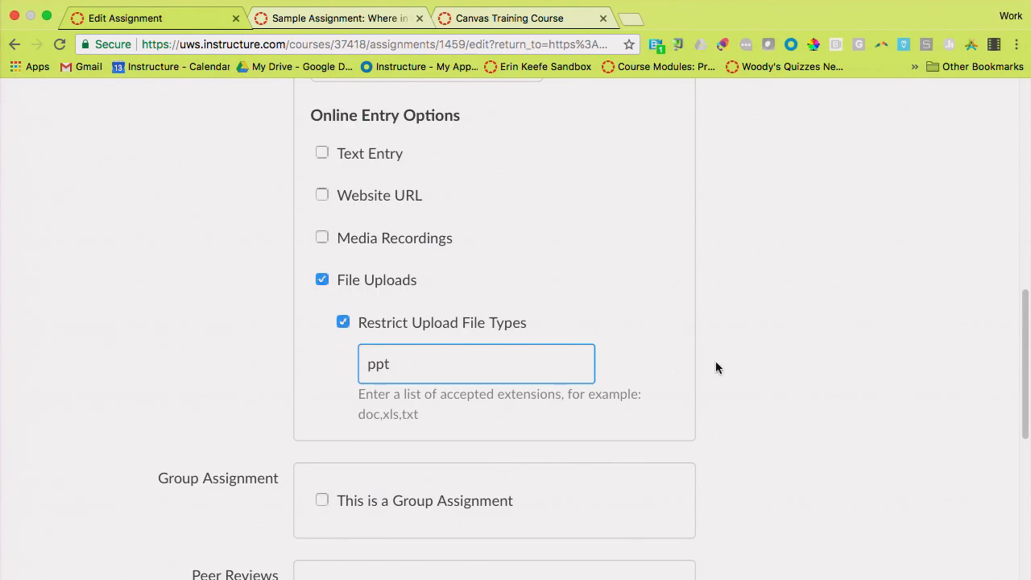
pyautogui.write(', pdf')
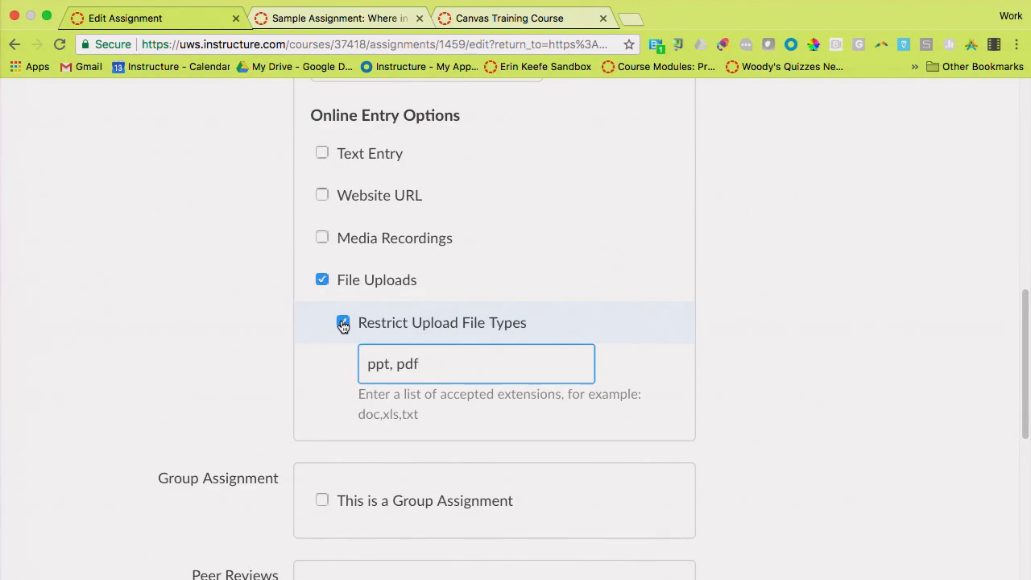
pyautogui.click(343, 324)
# Try adding other online entry options such as Media Recordings, and leave only File Uploads enabled
pyautogui.click(329, 282)
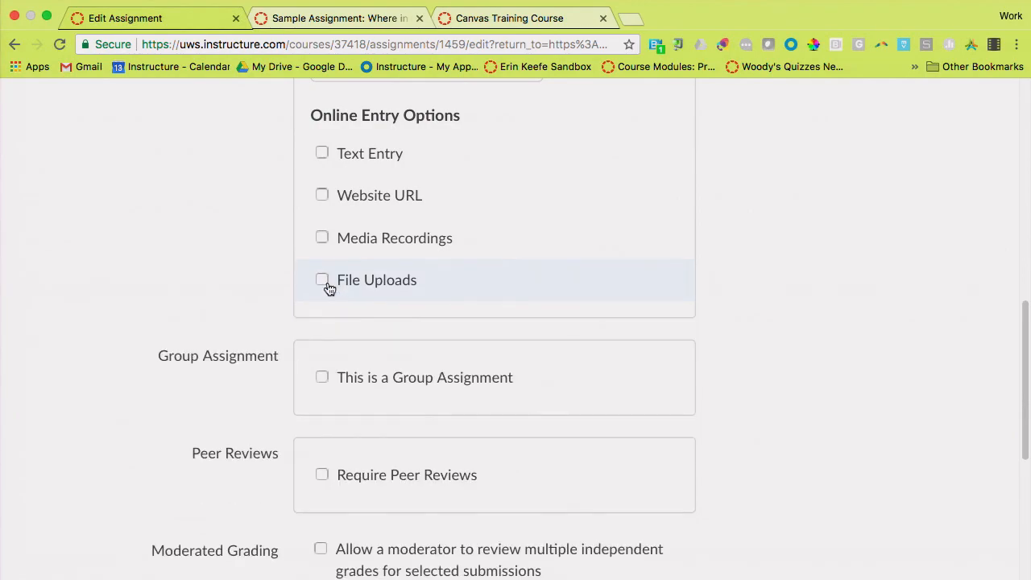
pyautogui.click(322, 280)
pyautogui.click(324, 240)
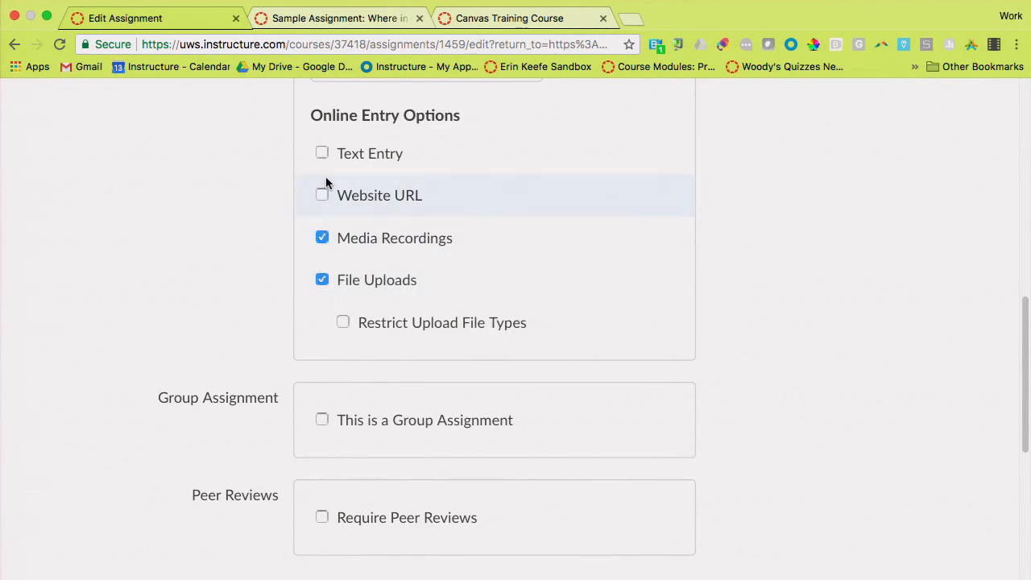
pyautogui.click(324, 195)
pyautogui.click(323, 236)
pyautogui.click(321, 209)
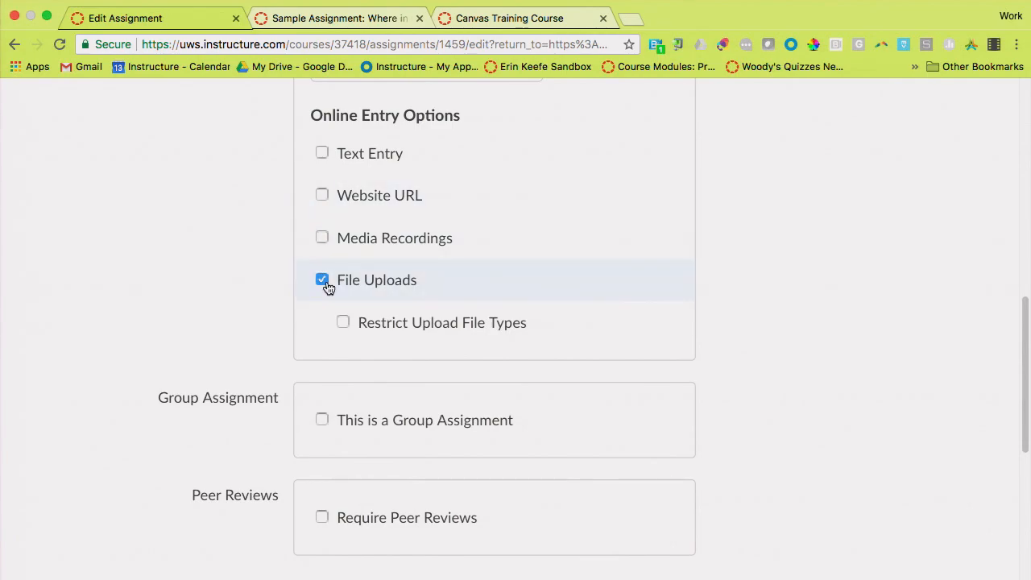
pyautogui.scroll(-1, 324, 311)
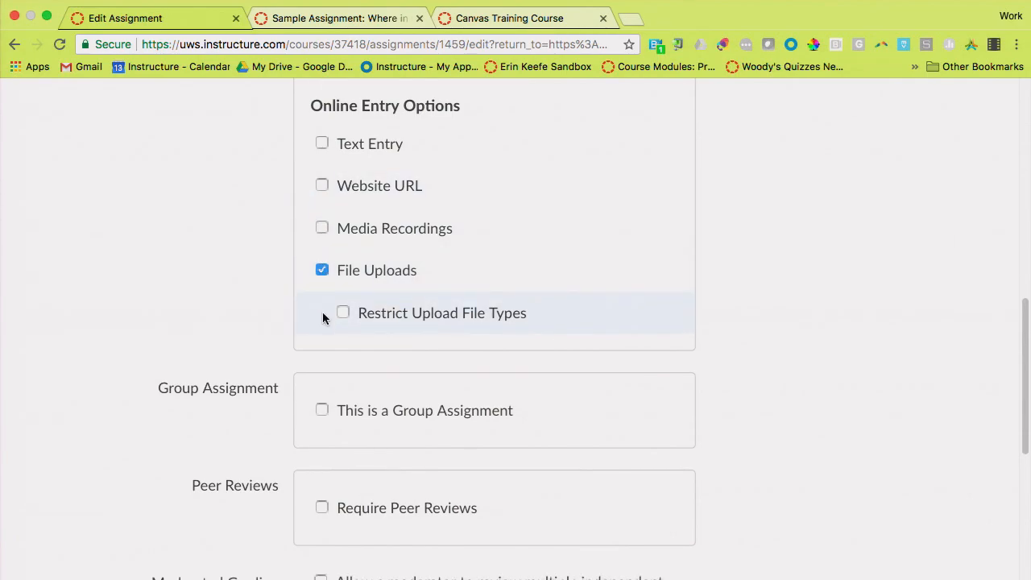
pyautogui.scroll(-5, 440, 332)
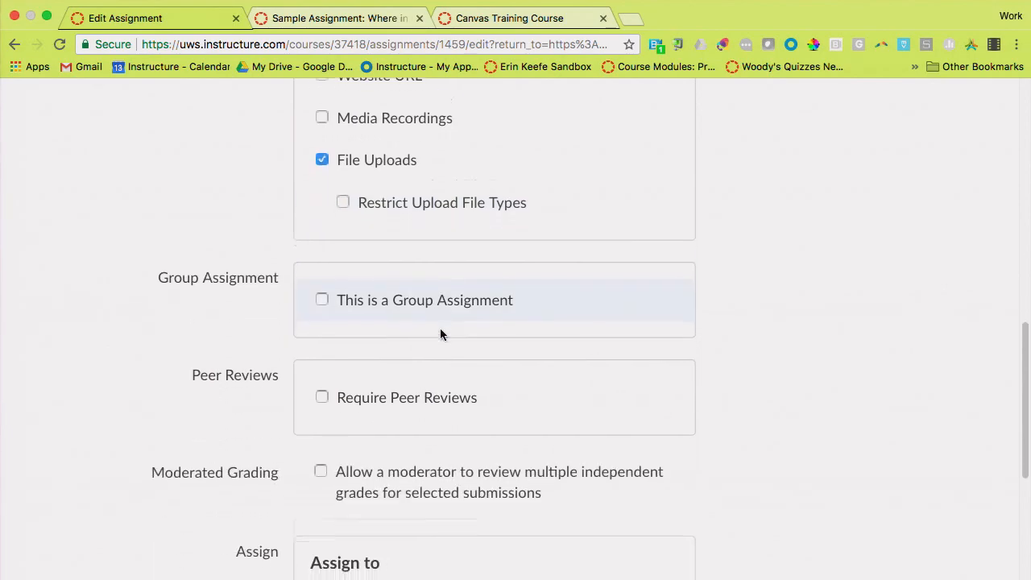